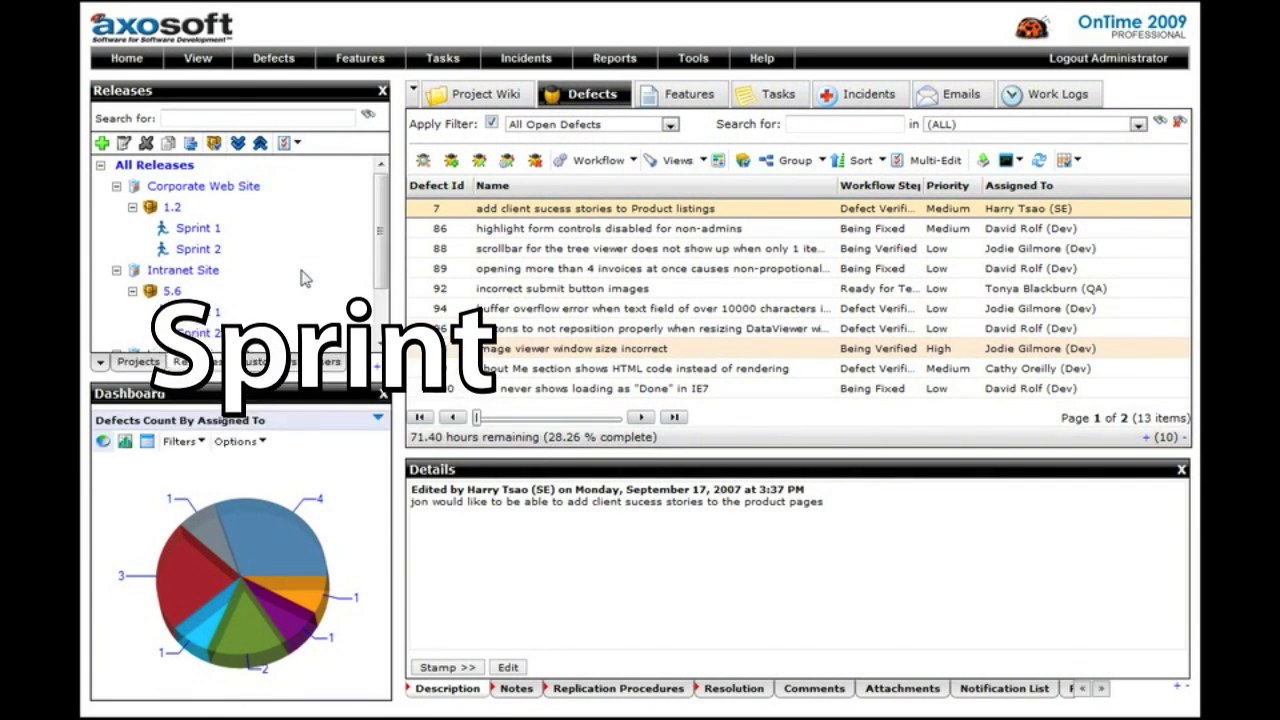
Show only the Corporate Web Site release's defects, glancing at its features list
{"action": "left_click", "coordinate": [238, 190]}
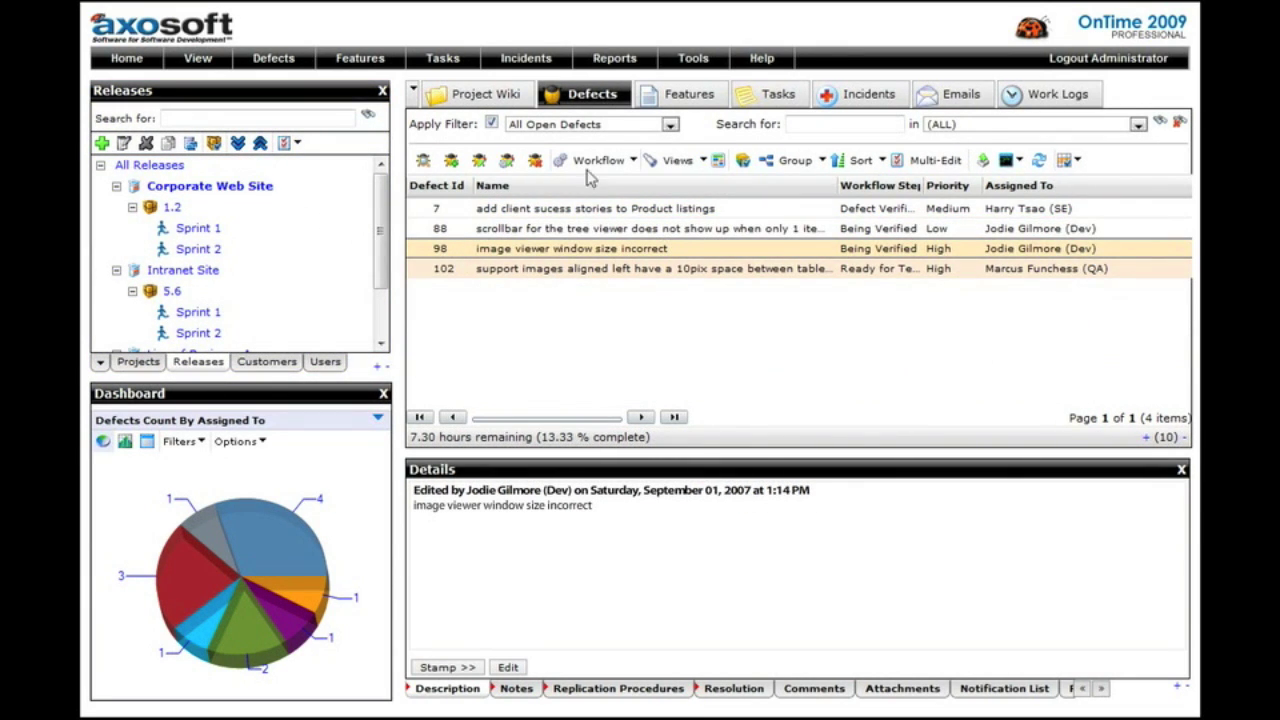
{"action": "left_click", "coordinate": [692, 100]}
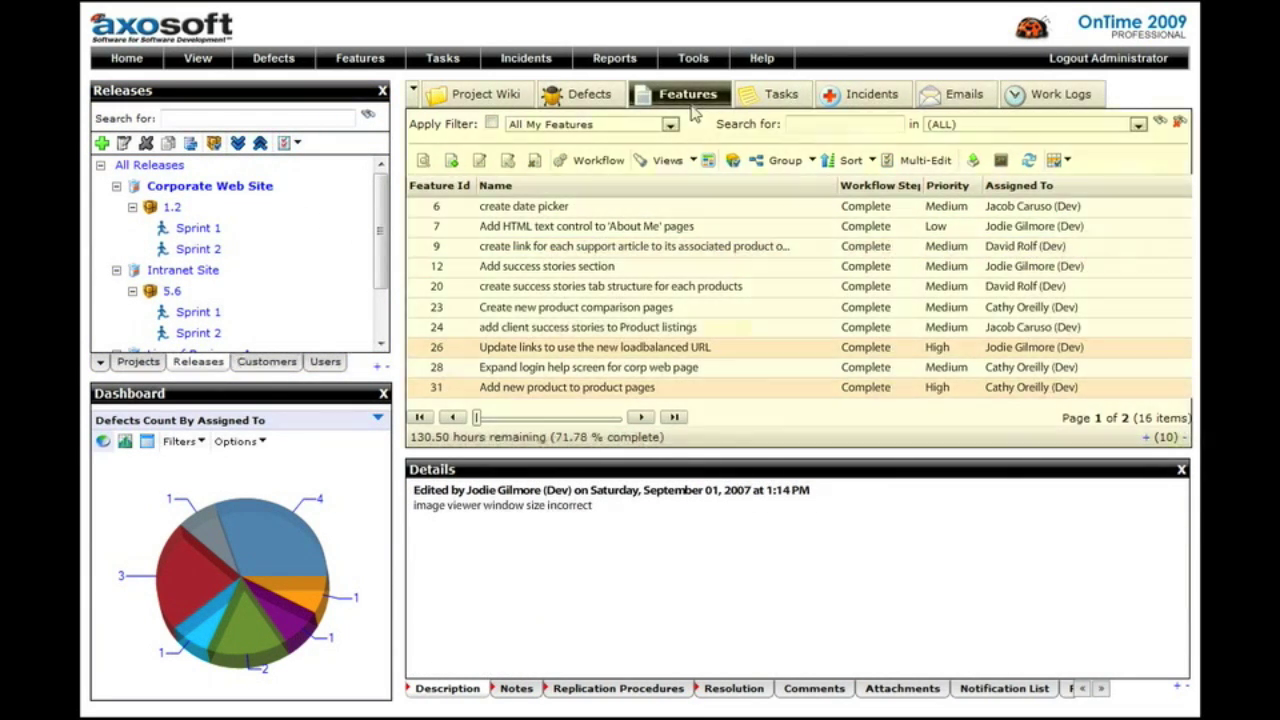
{"action": "left_click", "coordinate": [589, 94]}
Browse the defect list's saved Filter, Sort, Group and Views options
{"action": "left_click", "coordinate": [670, 124]}
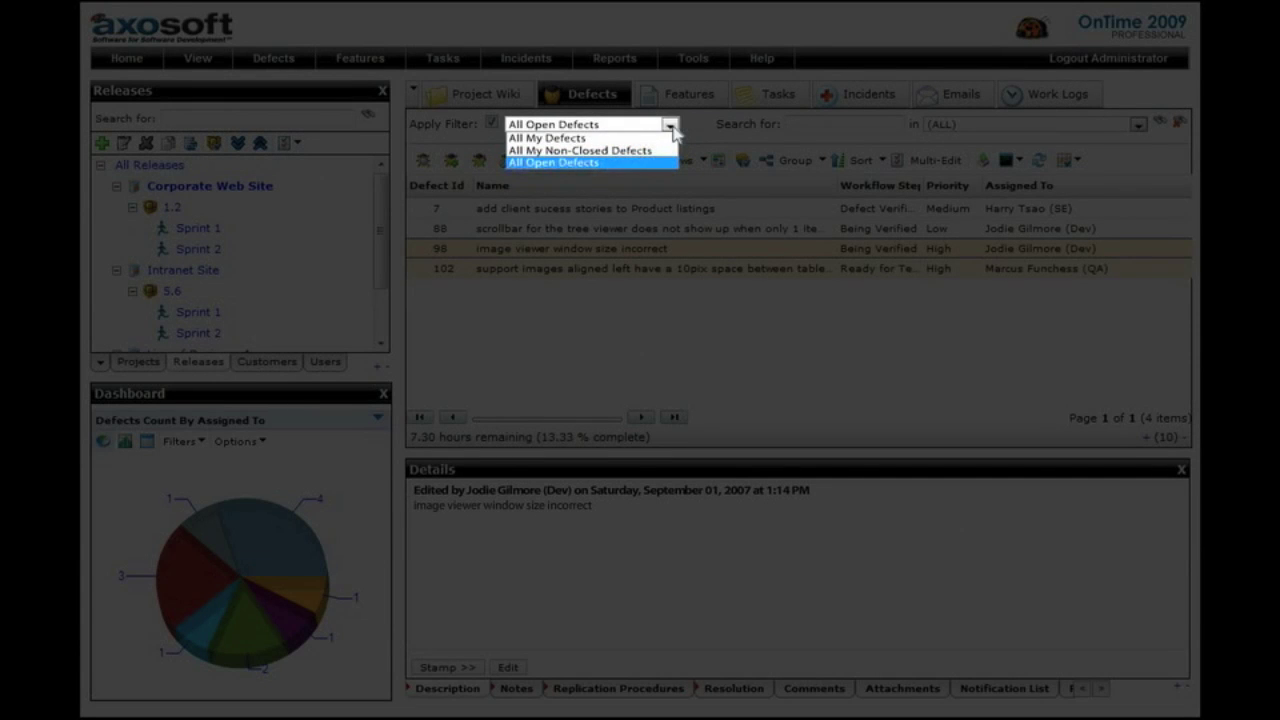
{"action": "left_click", "coordinate": [862, 162]}
{"action": "left_click", "coordinate": [824, 163]}
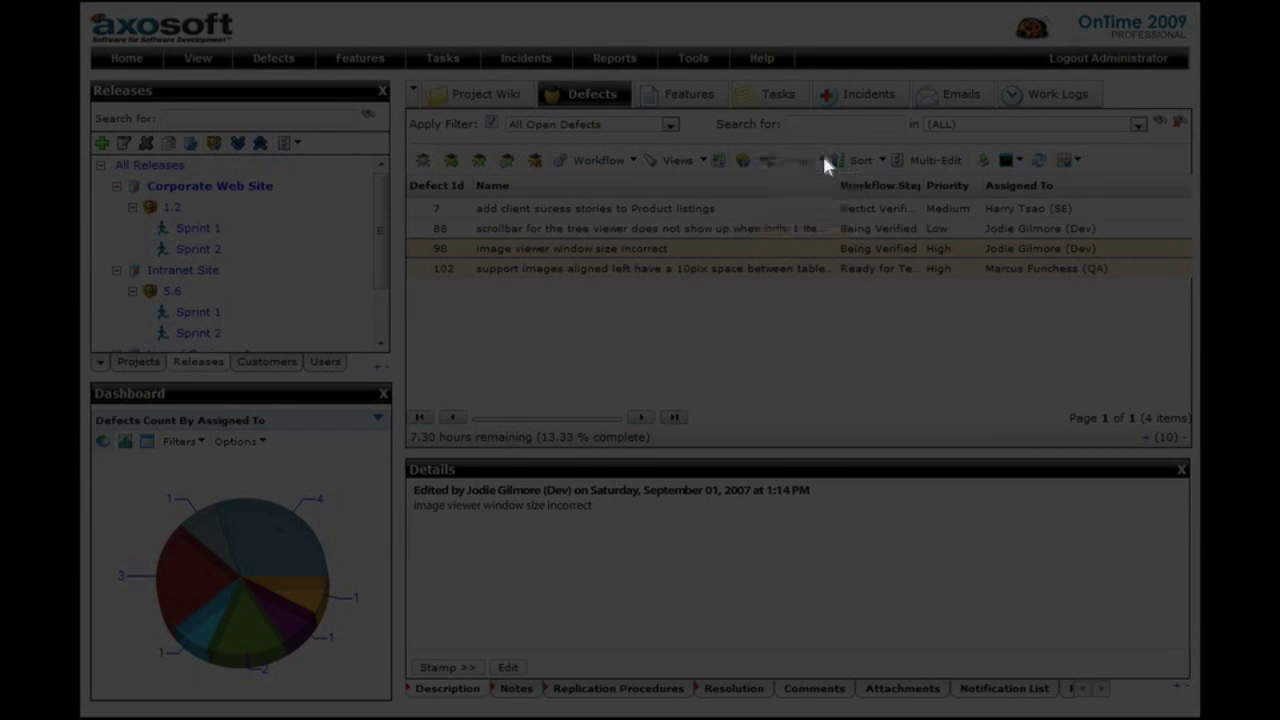
{"action": "left_click", "coordinate": [703, 161]}
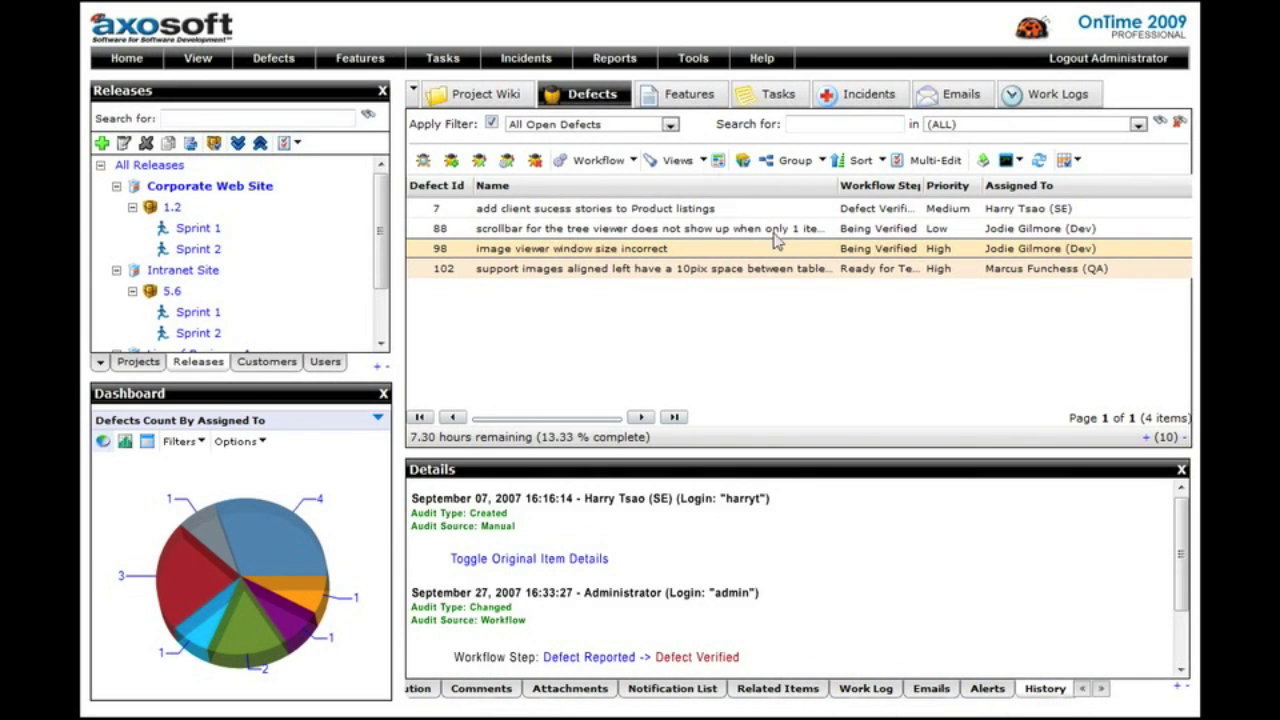
Scroll through the rest of defect 98's change history
{"action": "left_click", "coordinate": [1180, 673]}
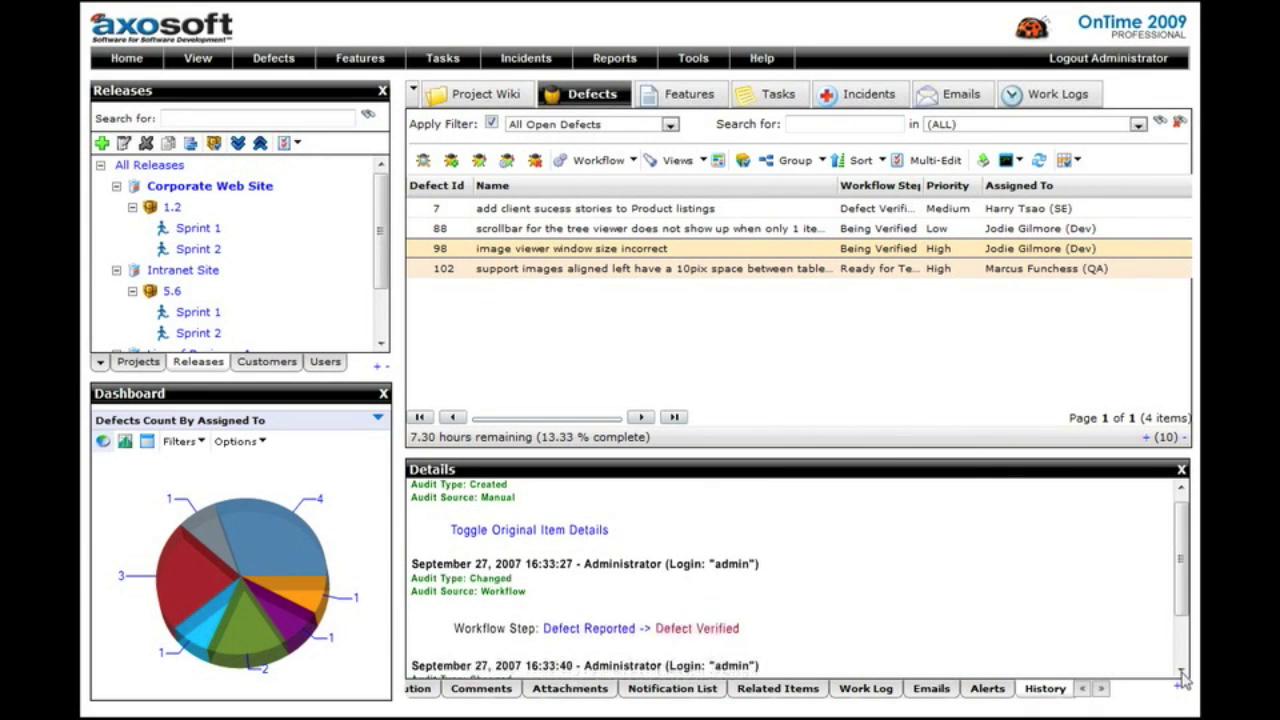
{"action": "left_click_drag", "start_coordinate": [1180, 673], "coordinate": [1180, 673]}
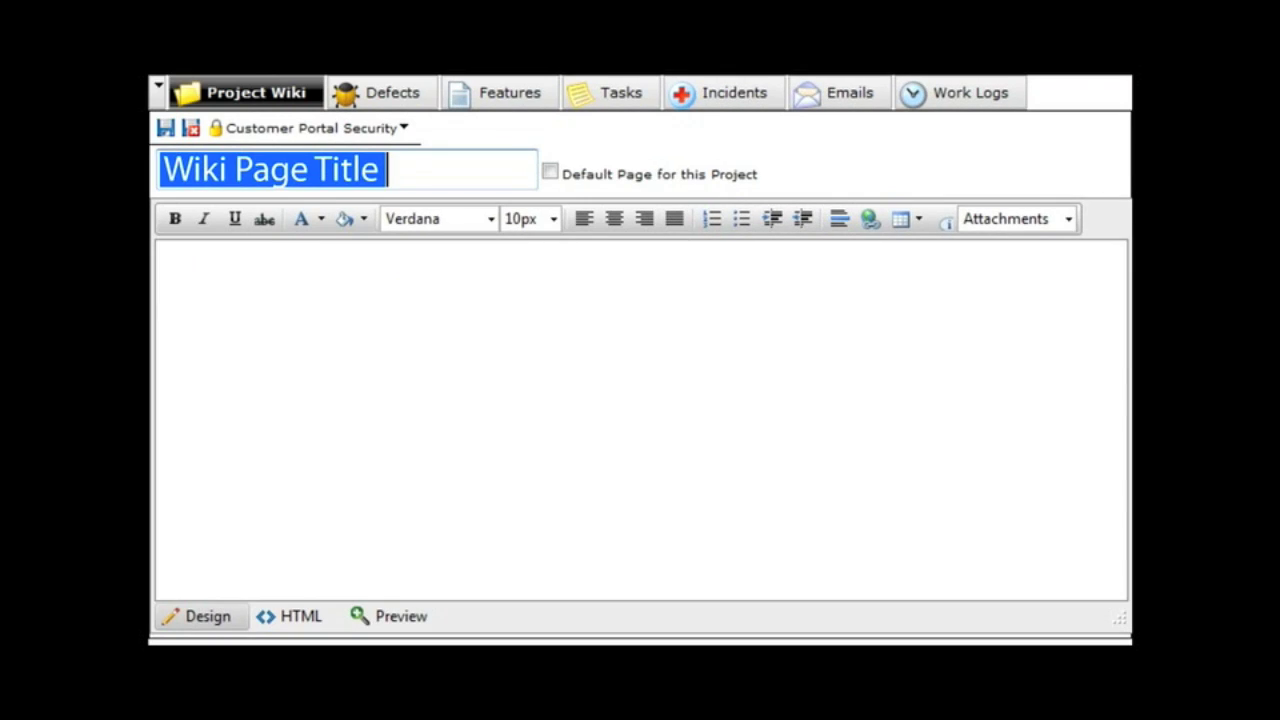
Title the wiki page 'Coding Guidelines' and type its intro and first numbered item
{"action": "key", "text": "BackSpace"}
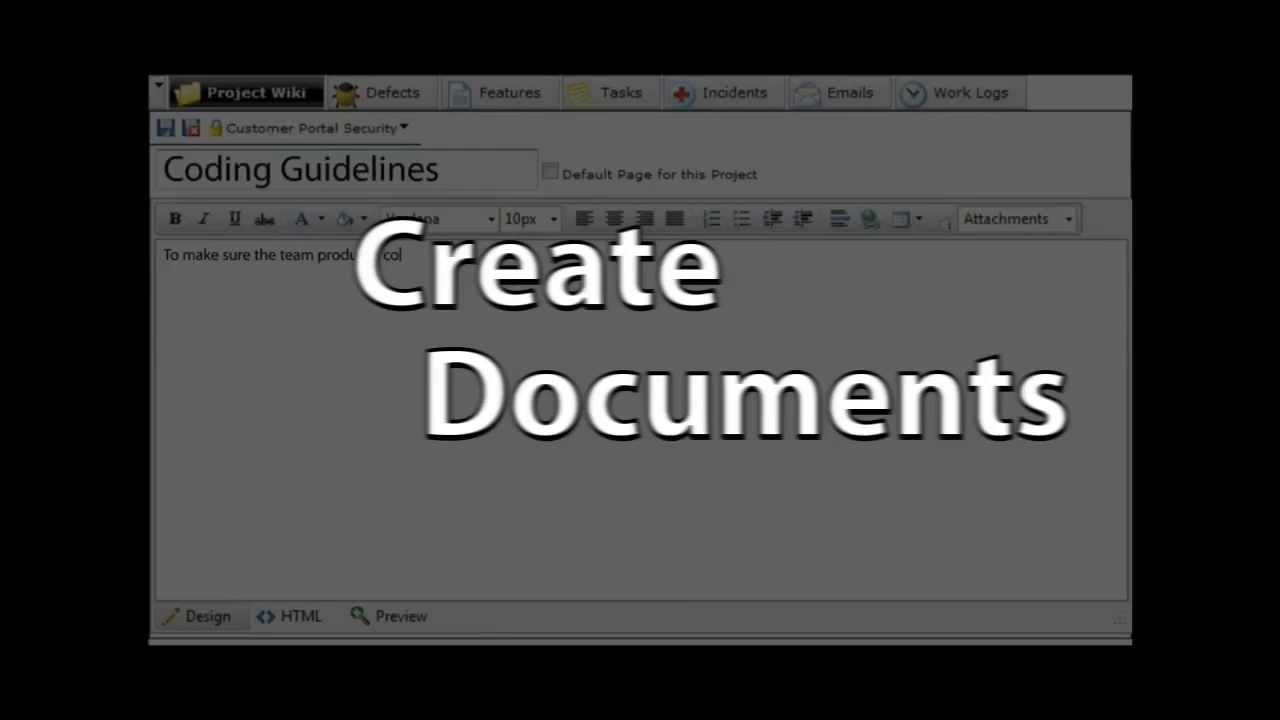
{"action": "type", "text": "duces consistent code and better results,"}
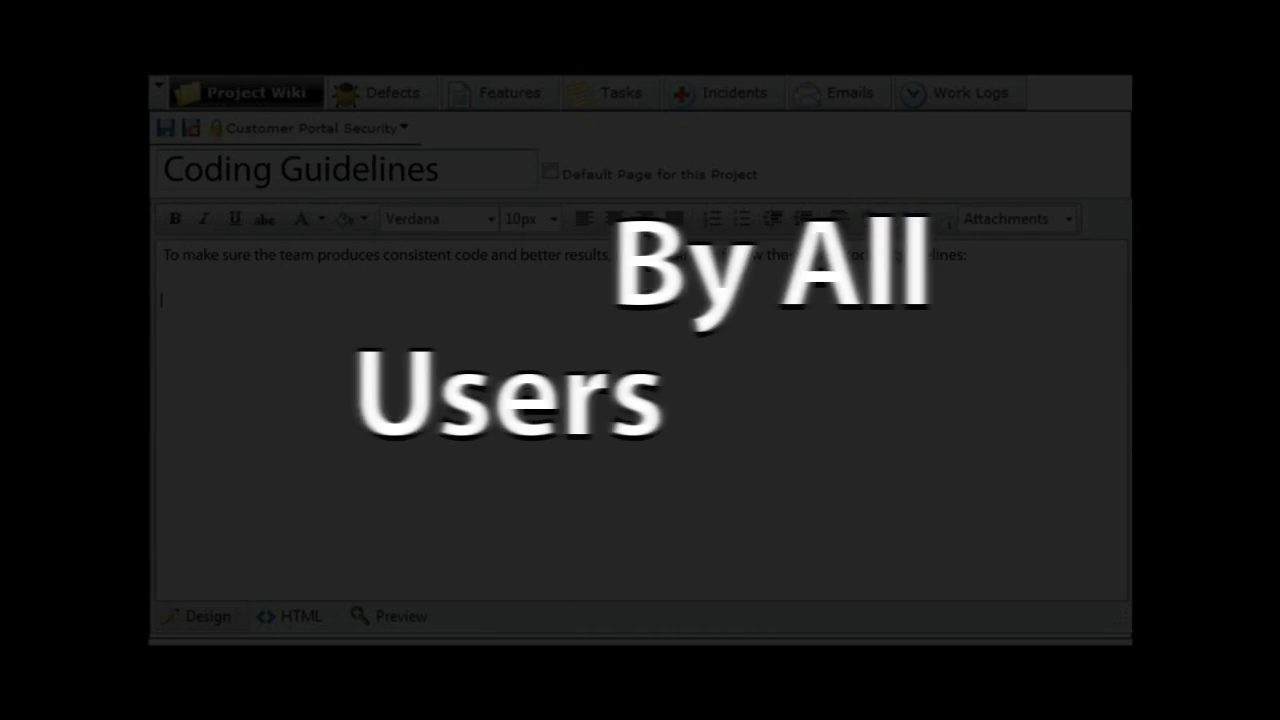
{"action": "type", "text": "1. Name a"}
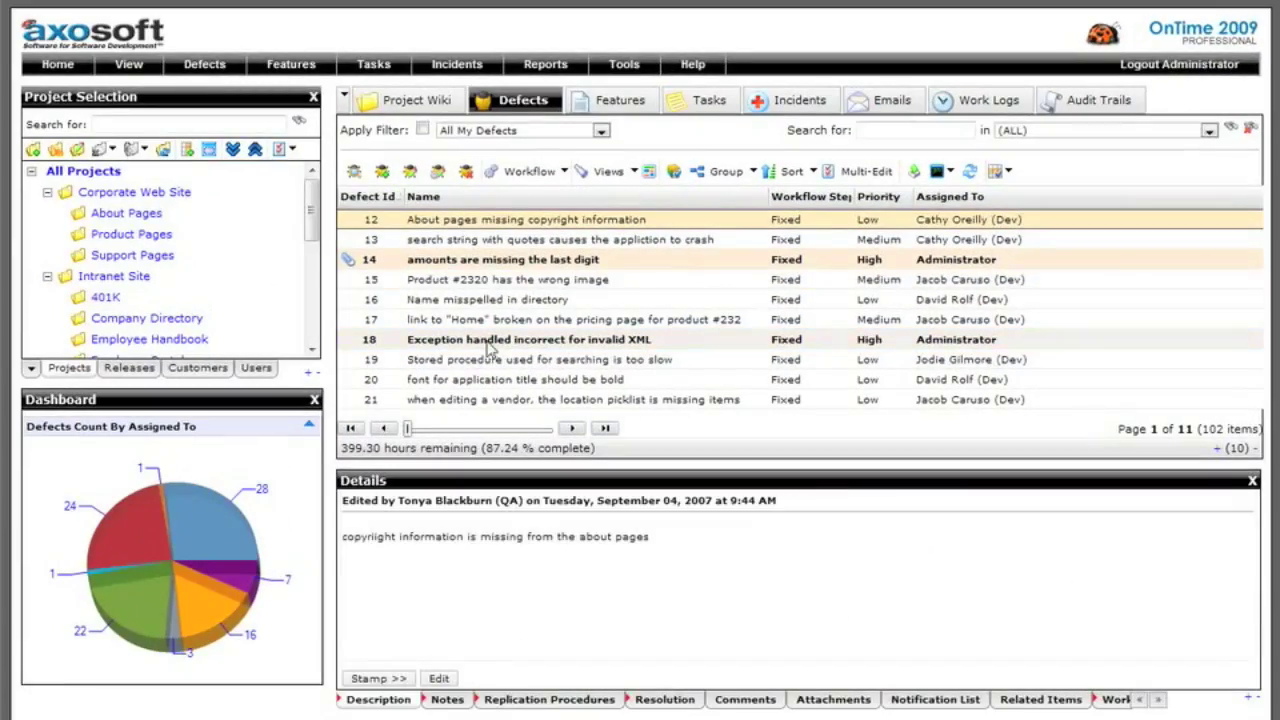
Select defect 14 and preview its attached screenshot under Attachments
{"action": "left_click", "coordinate": [490, 343]}
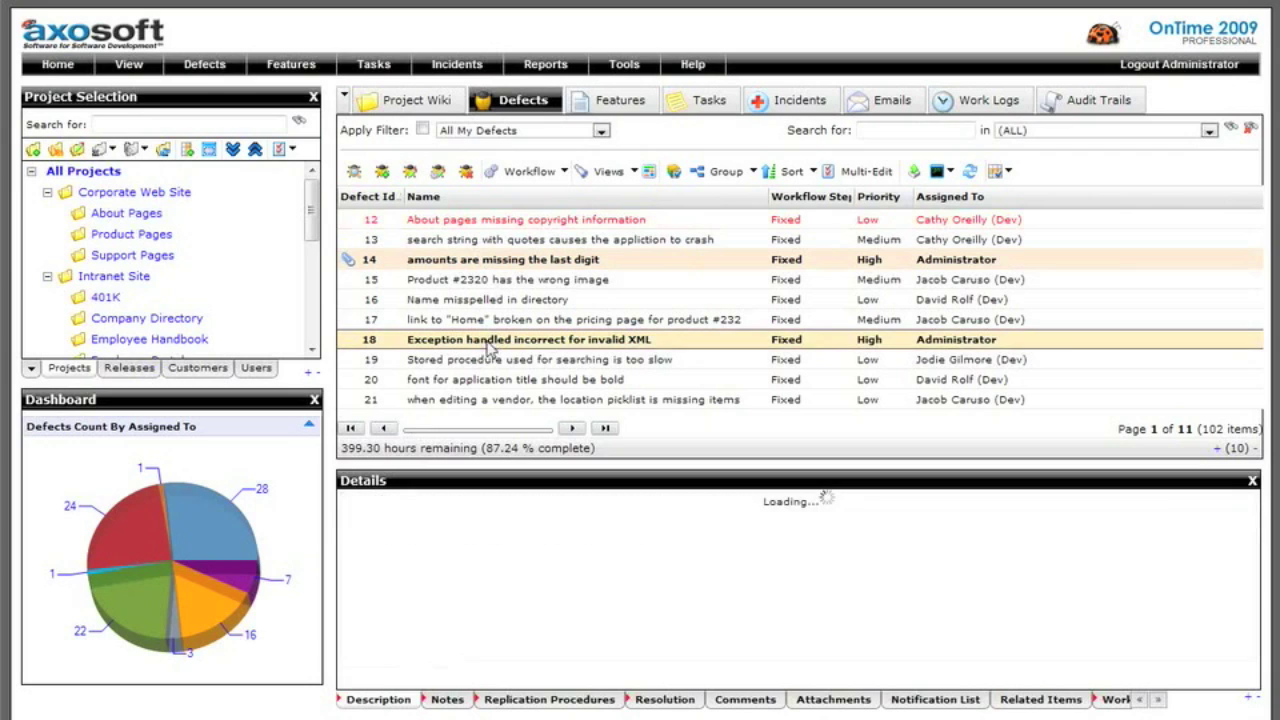
{"action": "left_click", "coordinate": [497, 262]}
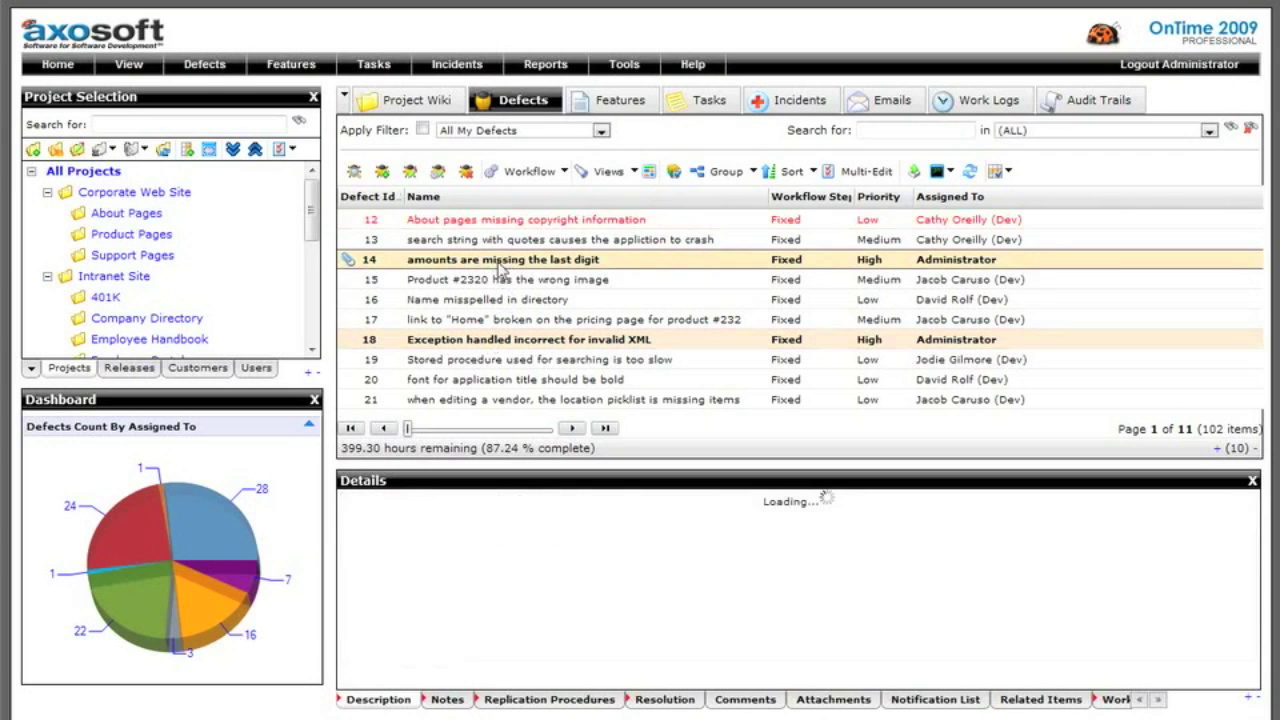
{"action": "left_click", "coordinate": [830, 700]}
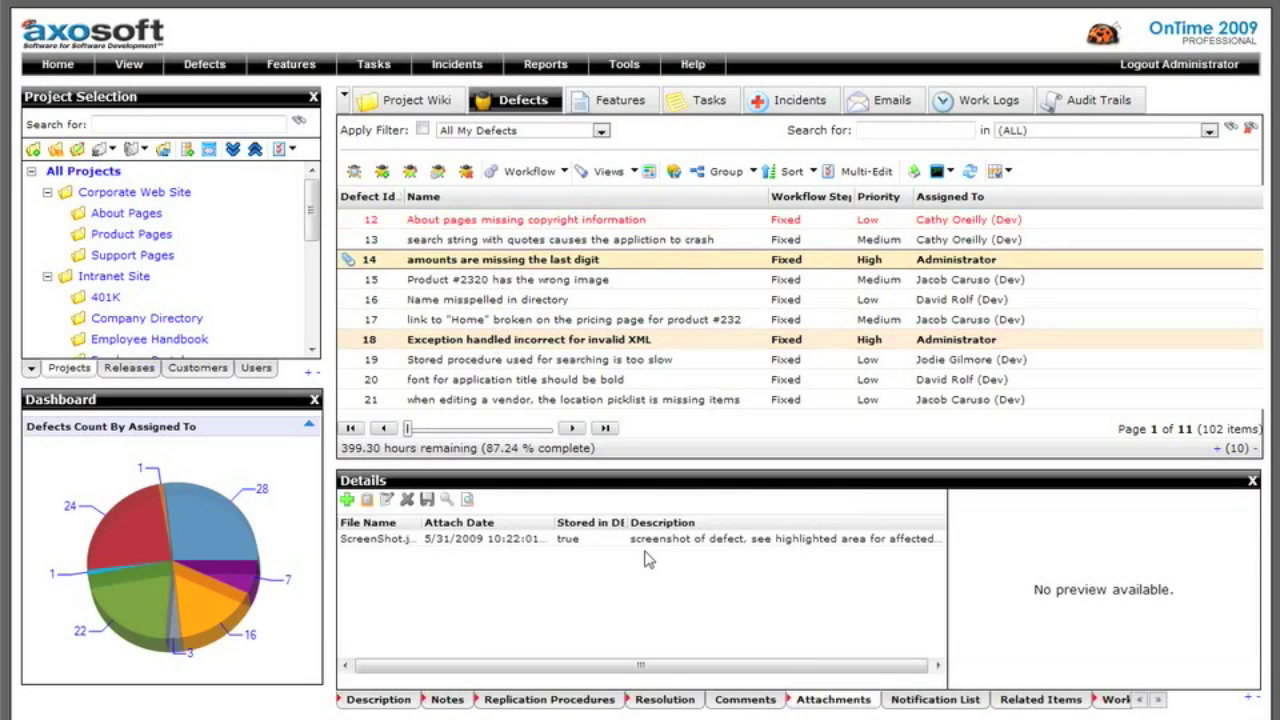
{"action": "left_click", "coordinate": [638, 544]}
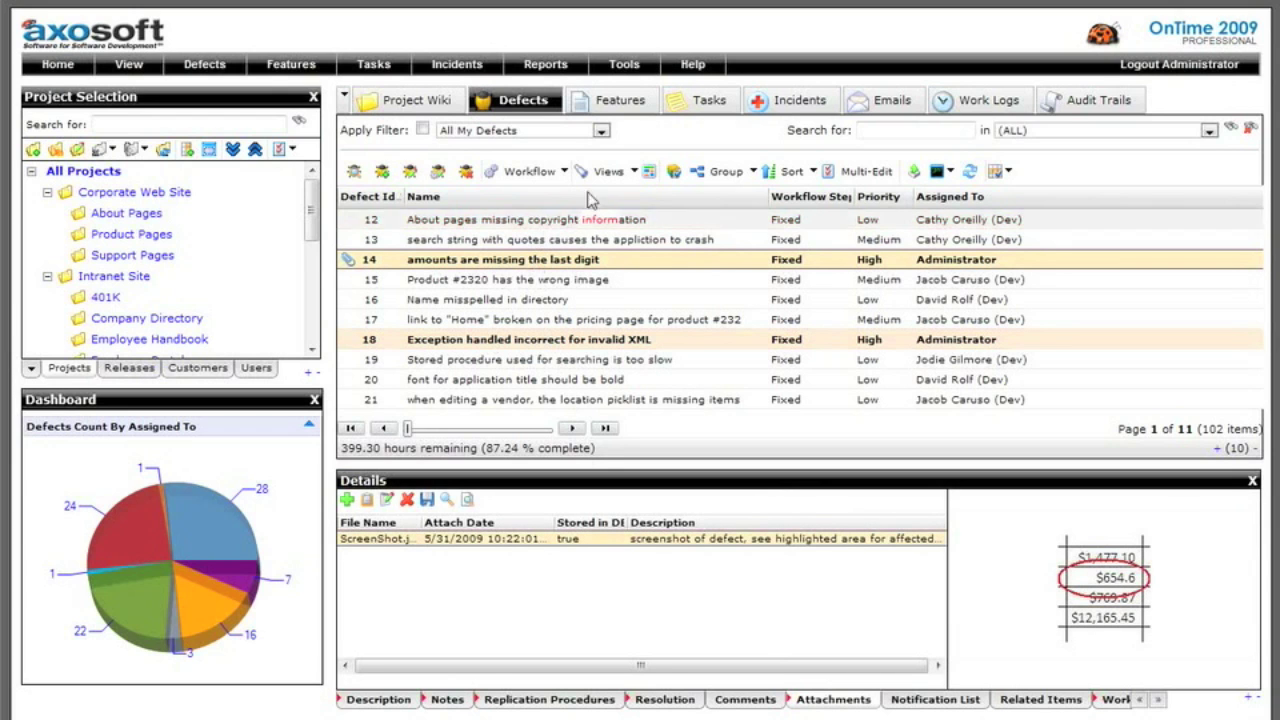
{"action": "left_click", "coordinate": [634, 172]}
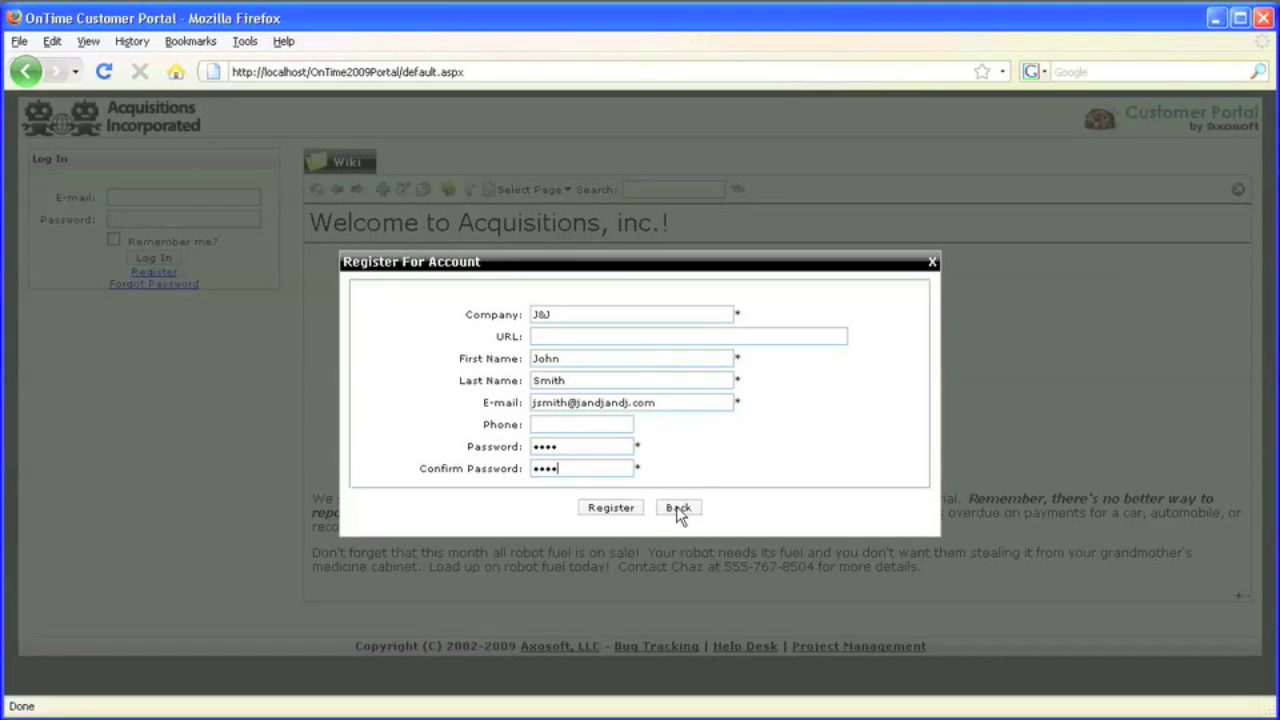
Log in to the customer portal with the account e-mail and password, then vote on feature 10
{"action": "left_click", "coordinate": [678, 507]}
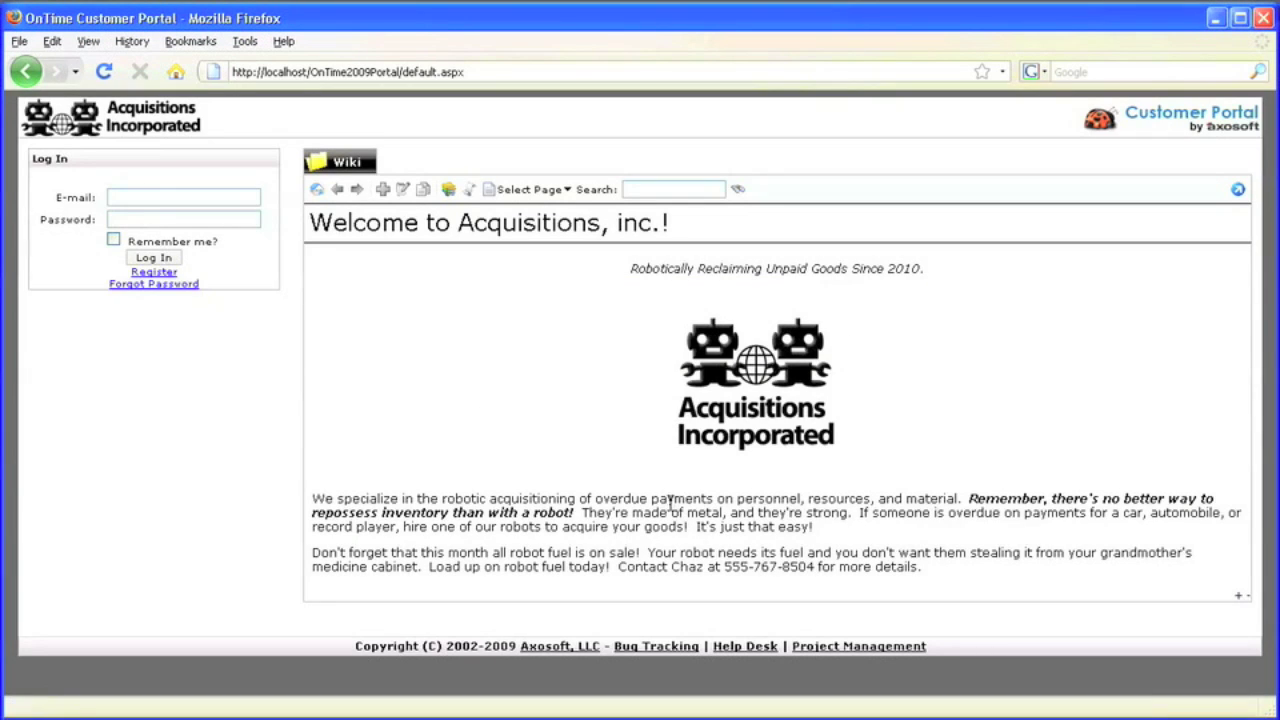
{"action": "left_click", "coordinate": [147, 197]}
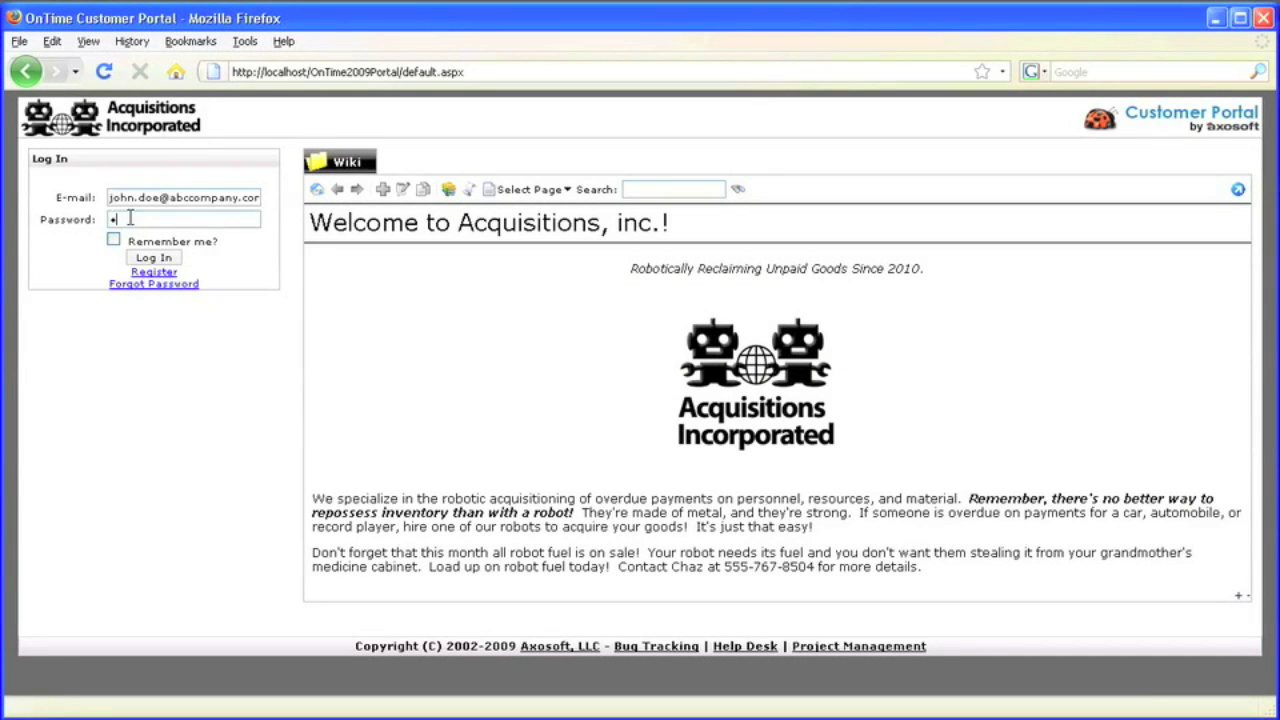
{"action": "left_click", "coordinate": [152, 260]}
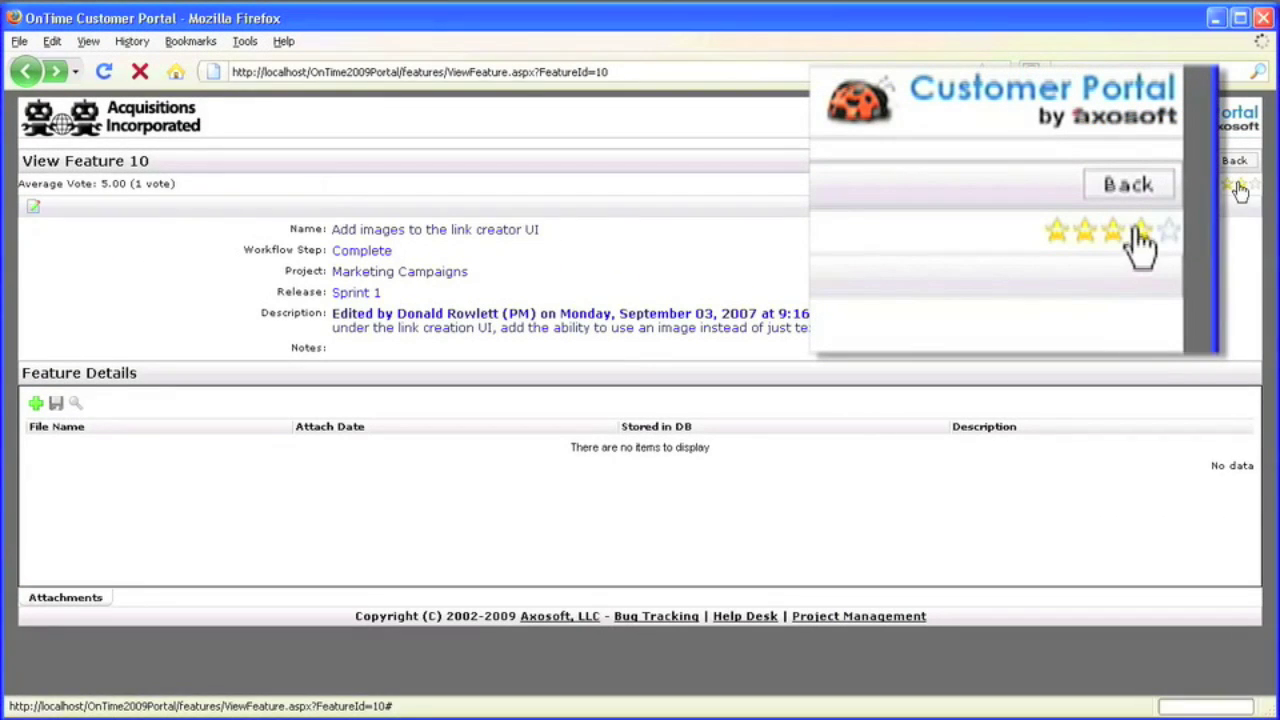
{"action": "left_click", "coordinate": [1238, 186]}
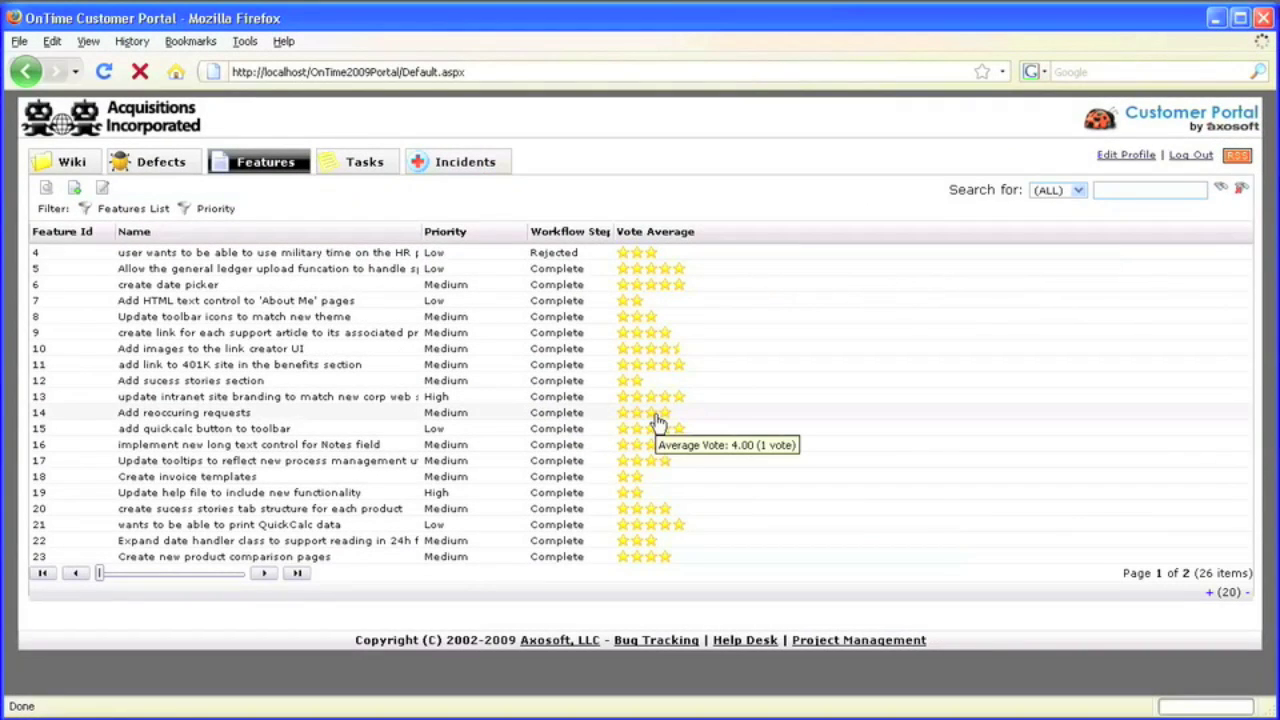
{"action": "left_click", "coordinate": [155, 162]}
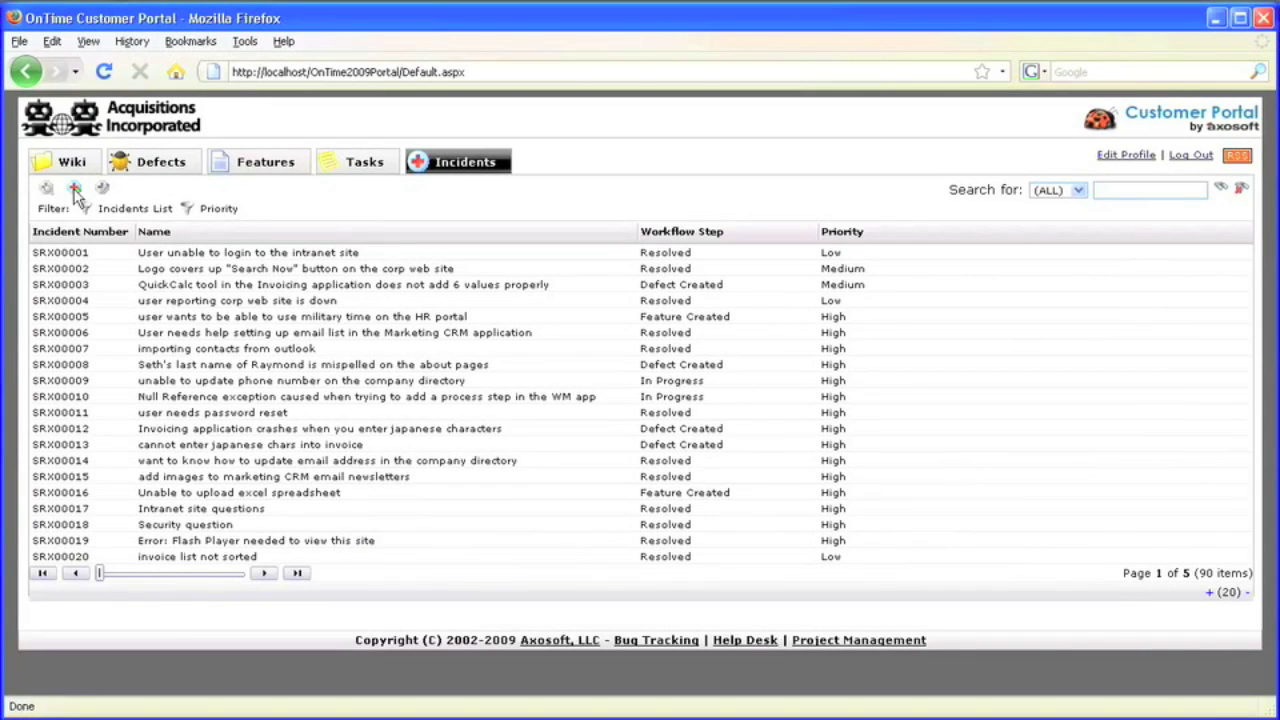
Start an incident named 'Help! My robot is making strange noises!' with a stamped description
{"action": "left_click", "coordinate": [76, 190]}
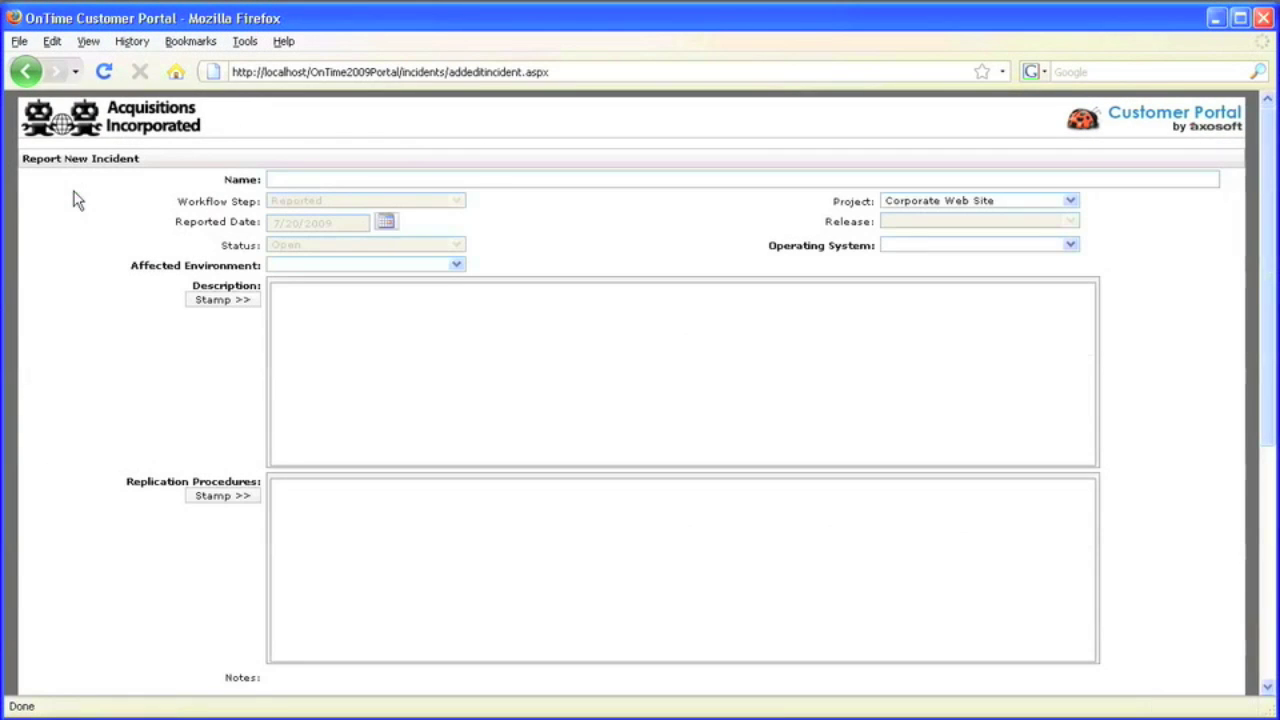
{"action": "type", "text": "Help"}
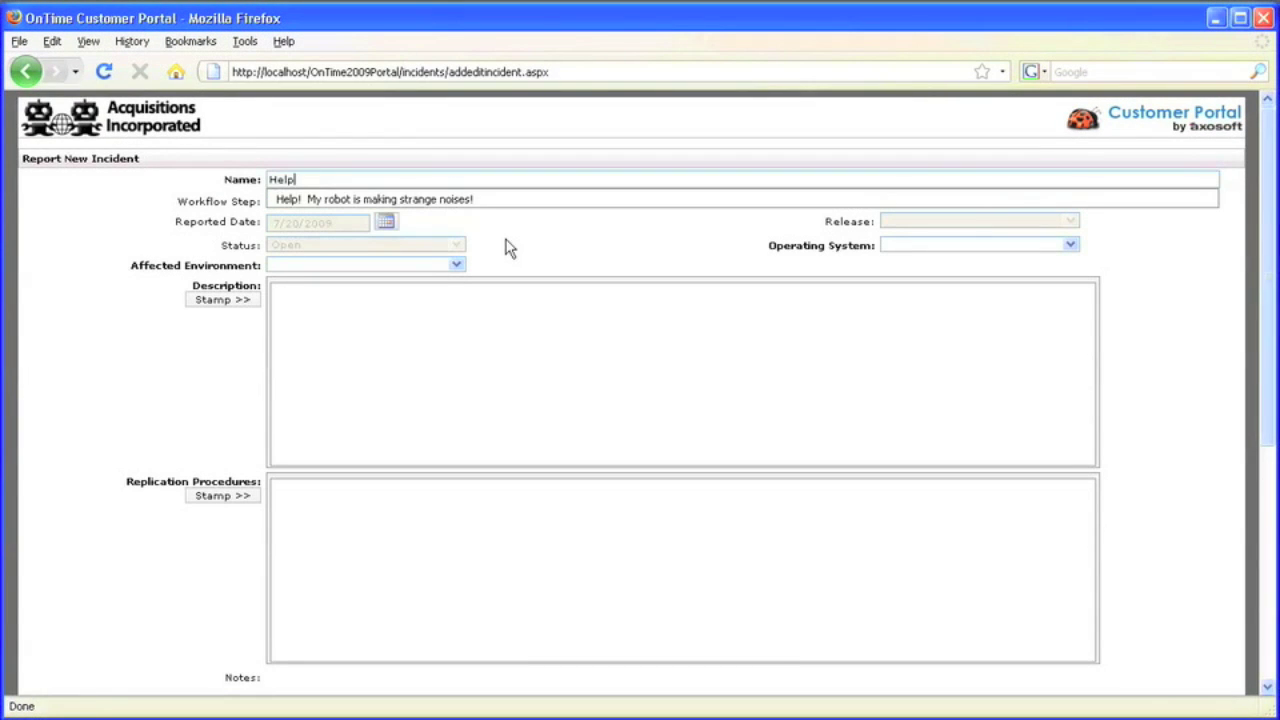
{"action": "key", "text": "Down"}
{"action": "key", "text": "Return"}
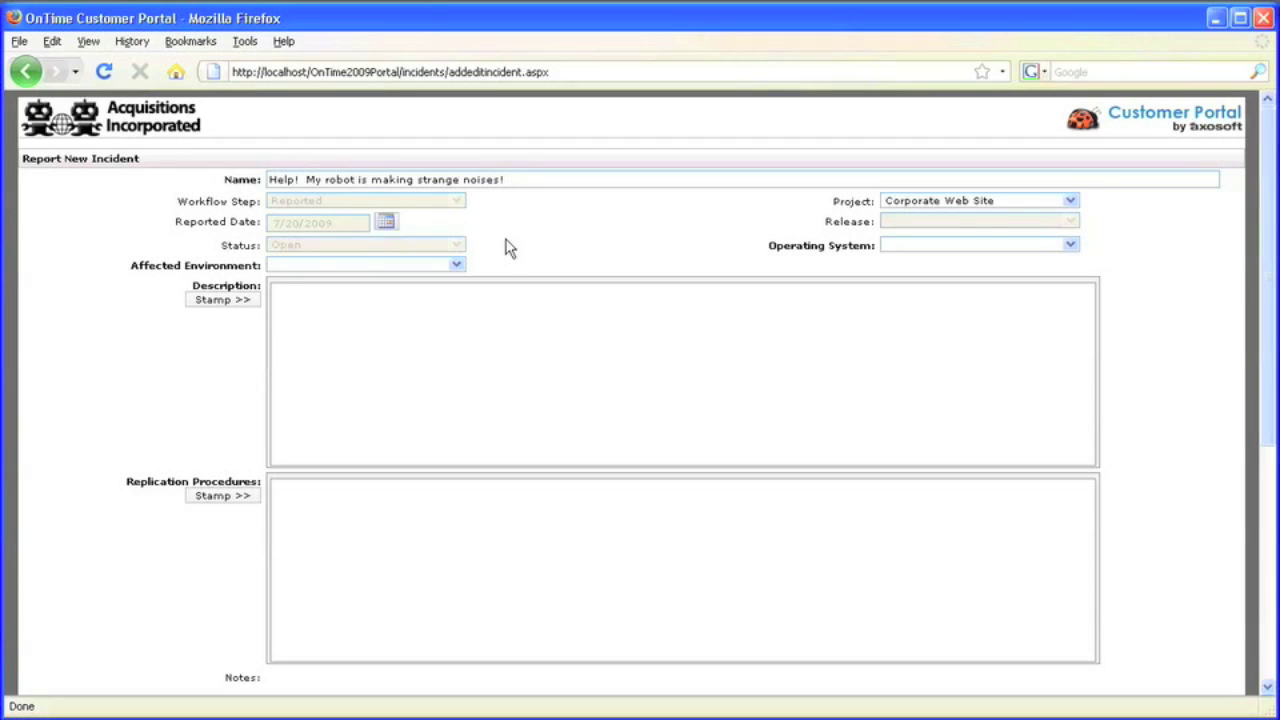
{"action": "left_click", "coordinate": [242, 304]}
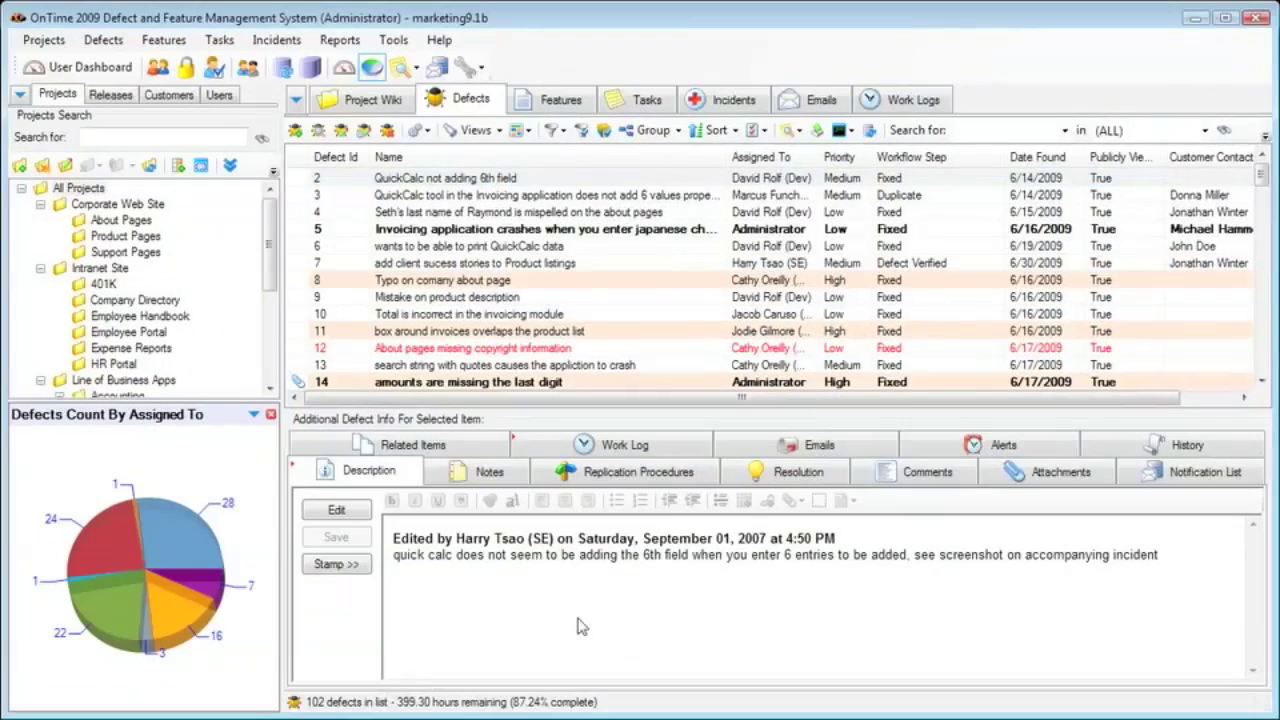
Open the 'corp web site down' incident and review its change history
{"action": "left_click", "coordinate": [722, 104]}
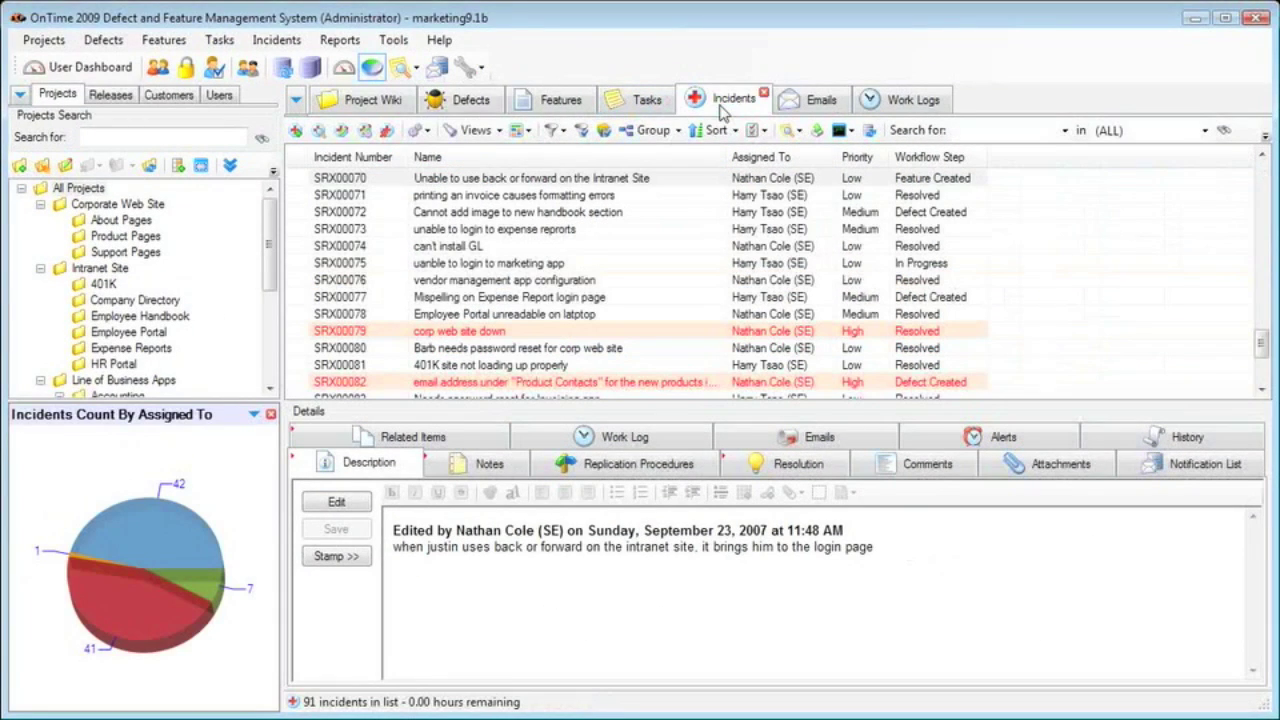
{"action": "left_click", "coordinate": [581, 334]}
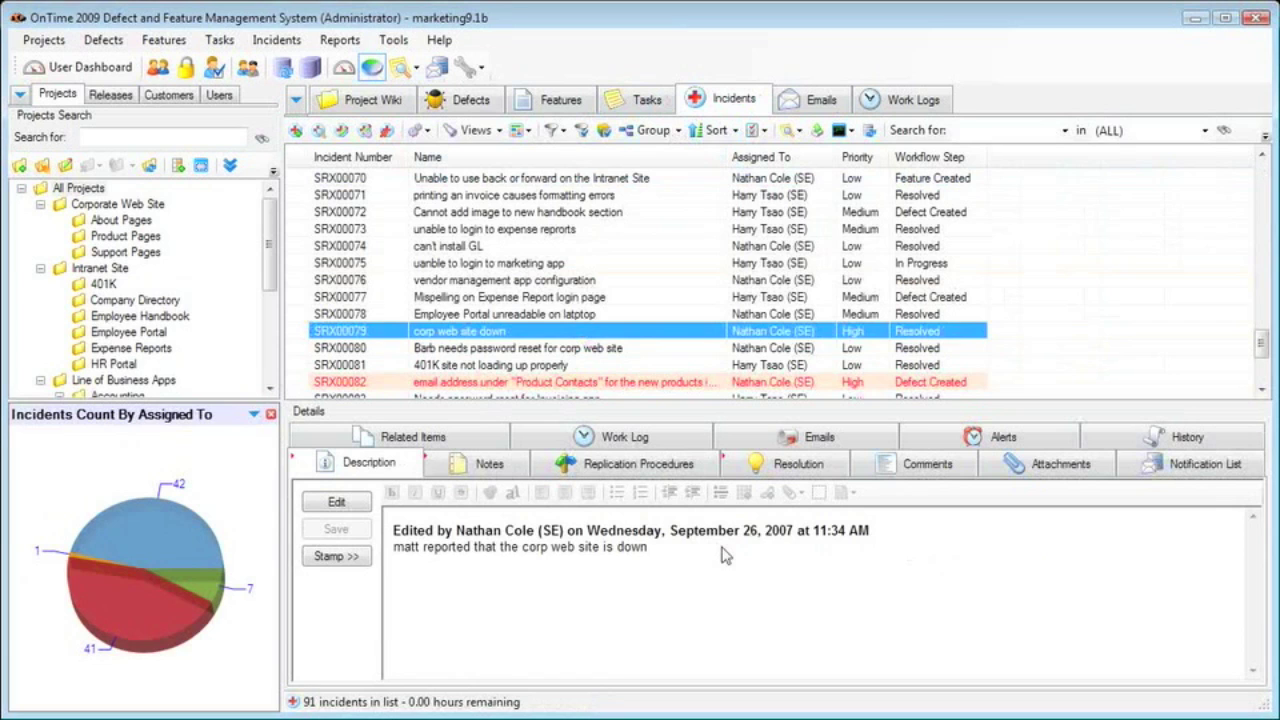
{"action": "left_click", "coordinate": [1182, 440]}
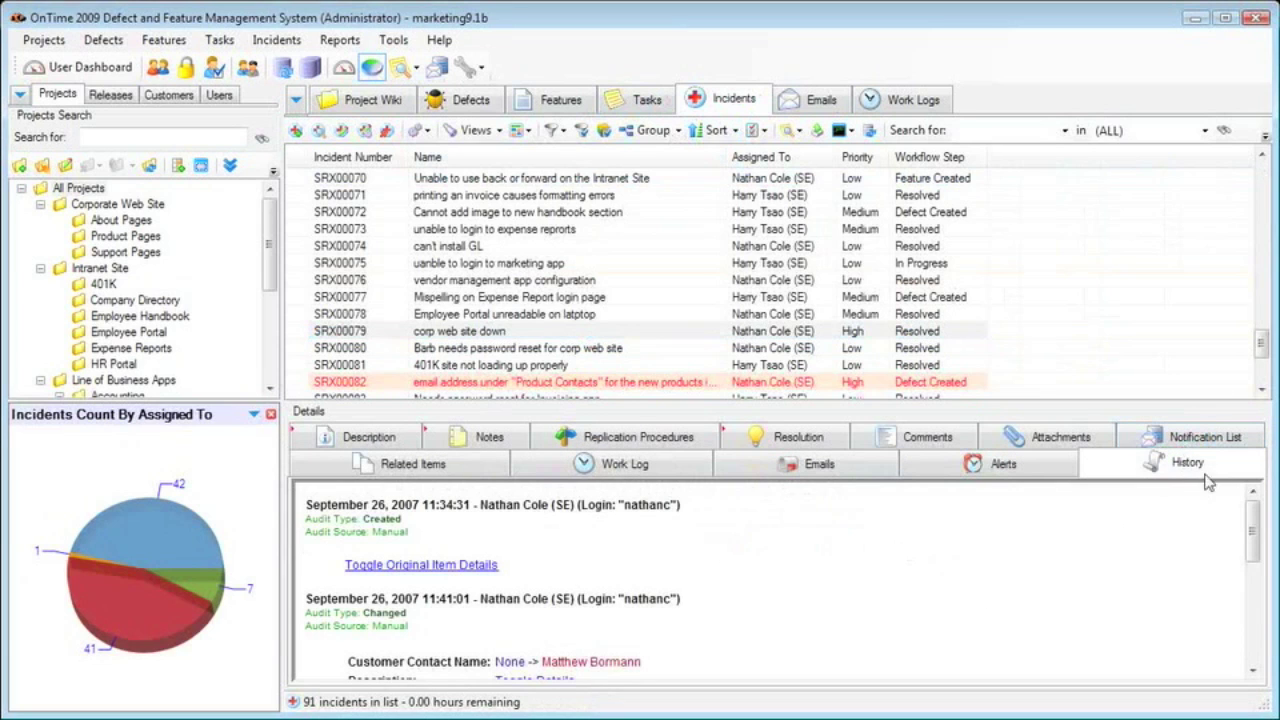
{"action": "left_click_drag", "start_coordinate": [1254, 538], "coordinate": [1244, 646]}
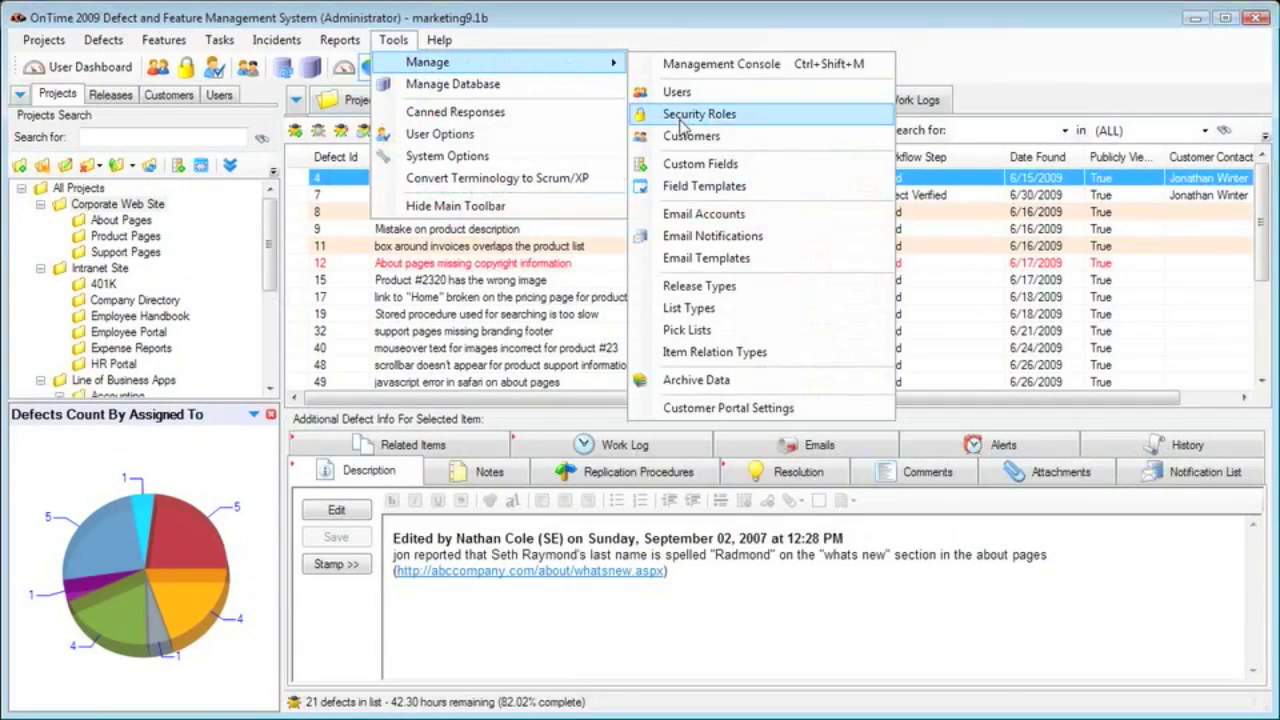
Grant the Developer role all Manage Projects privileges and revoke its view and add wiki page rights
{"action": "left_click", "coordinate": [676, 114]}
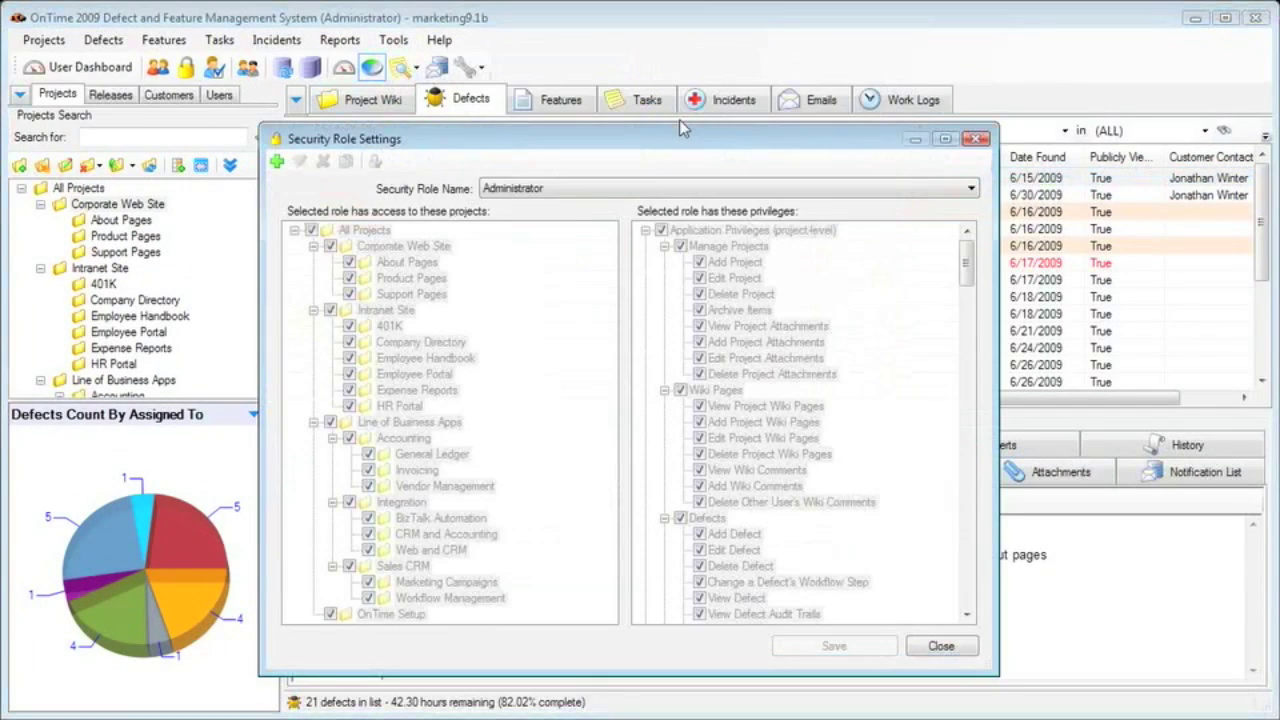
{"action": "left_click", "coordinate": [643, 187]}
{"action": "left_click", "coordinate": [634, 221]}
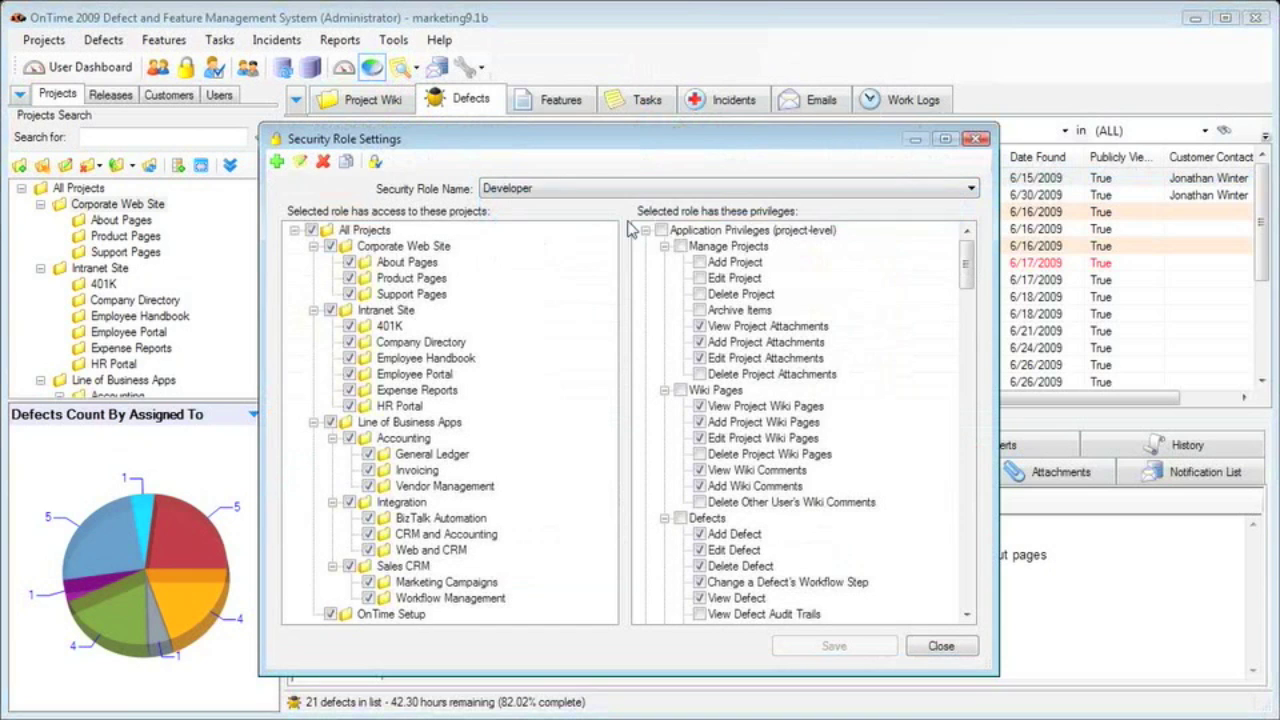
{"action": "left_click", "coordinate": [680, 246]}
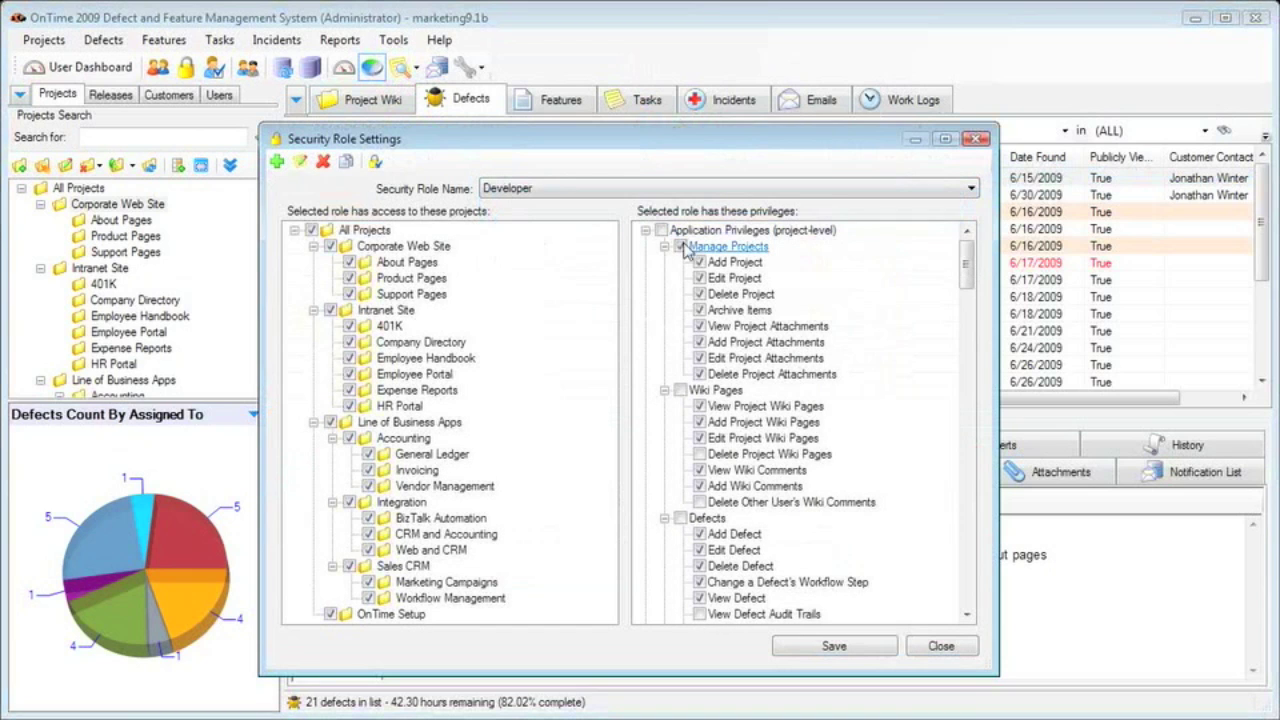
{"action": "left_click", "coordinate": [700, 422]}
{"action": "left_click", "coordinate": [701, 406]}
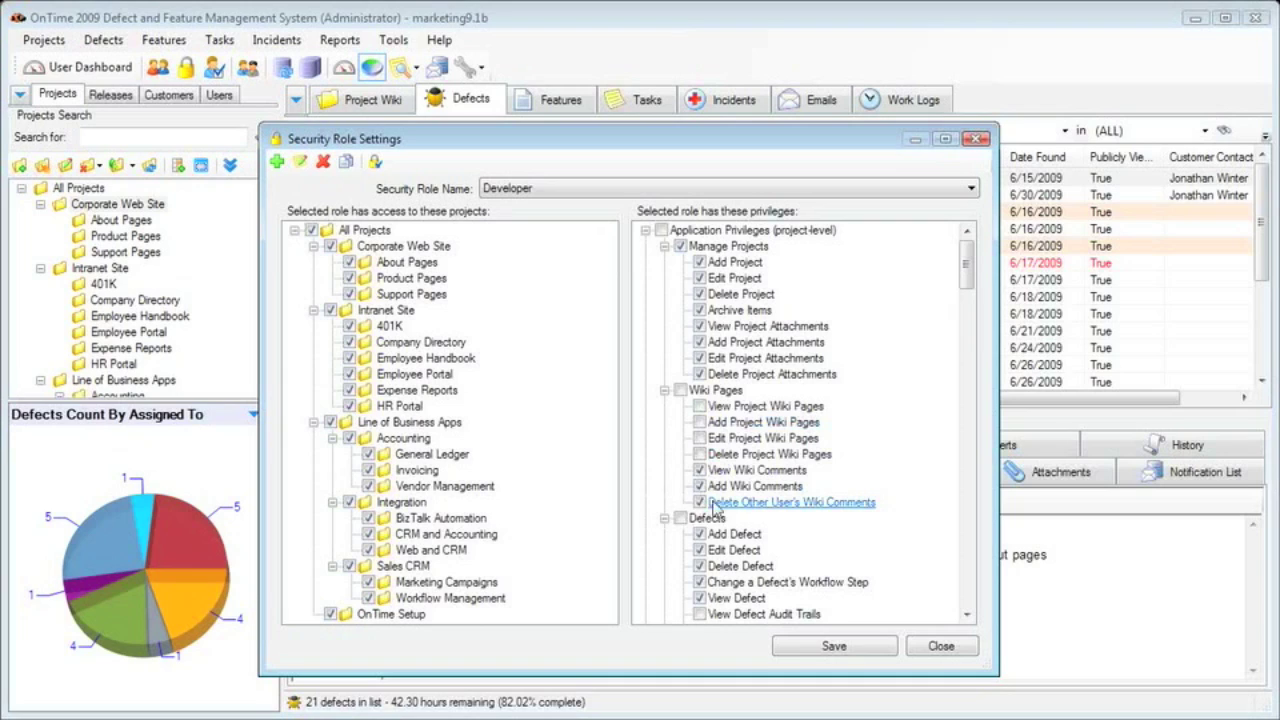
{"action": "scroll", "coordinate": [728, 528], "scroll_direction": "down", "scroll_amount": 1}
{"action": "left_click", "coordinate": [967, 615]}
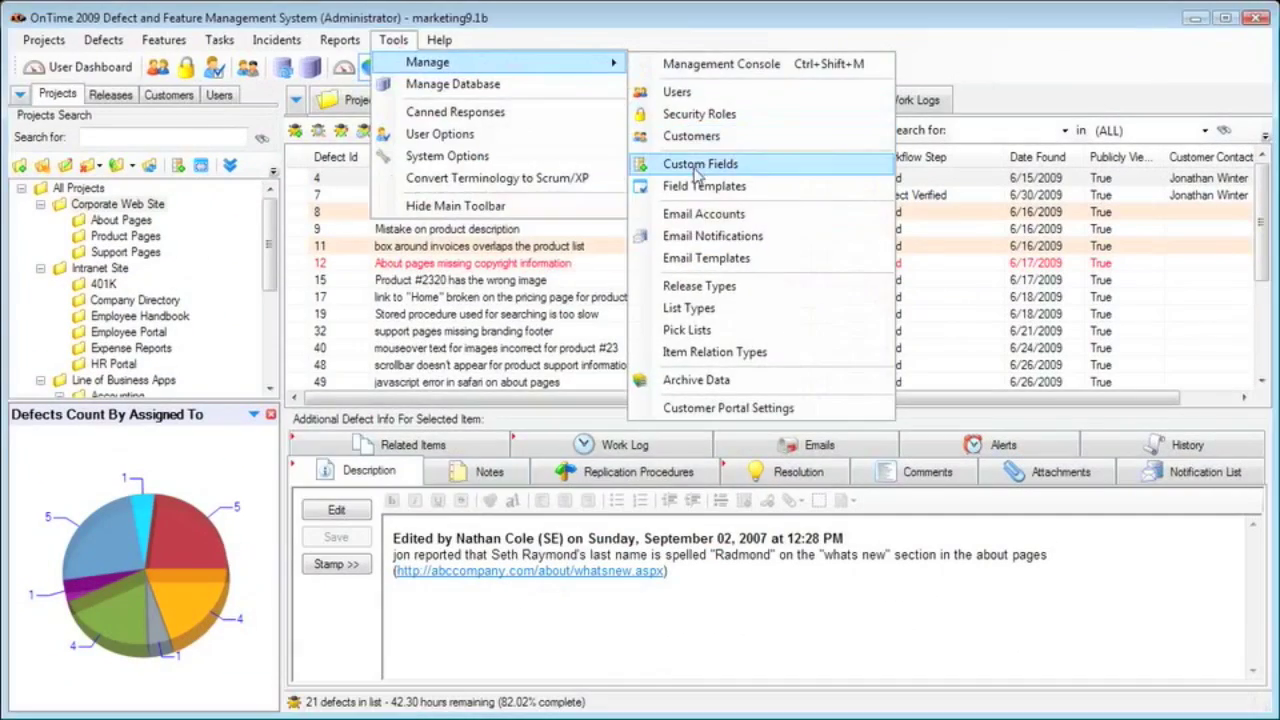
Set the defects' Operating System custom field to the True/False pick list and save
{"action": "left_click", "coordinate": [697, 168]}
{"action": "left_click", "coordinate": [357, 377]}
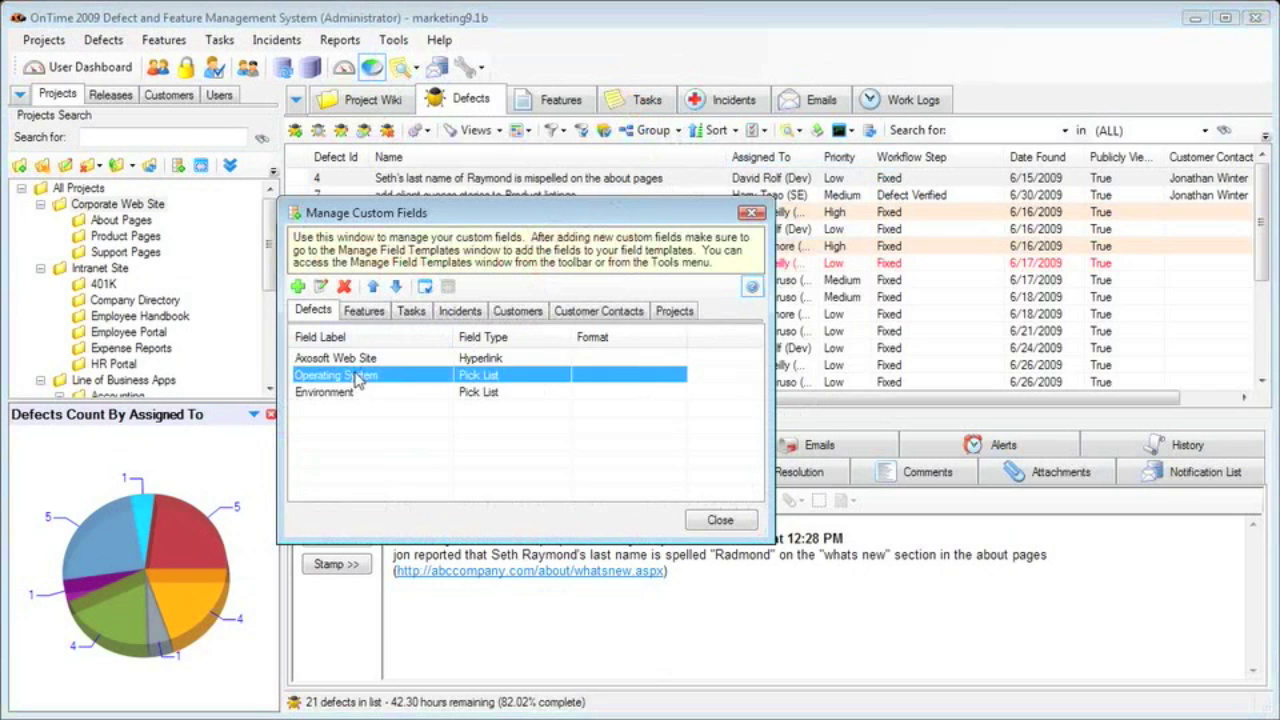
{"action": "left_click", "coordinate": [321, 287]}
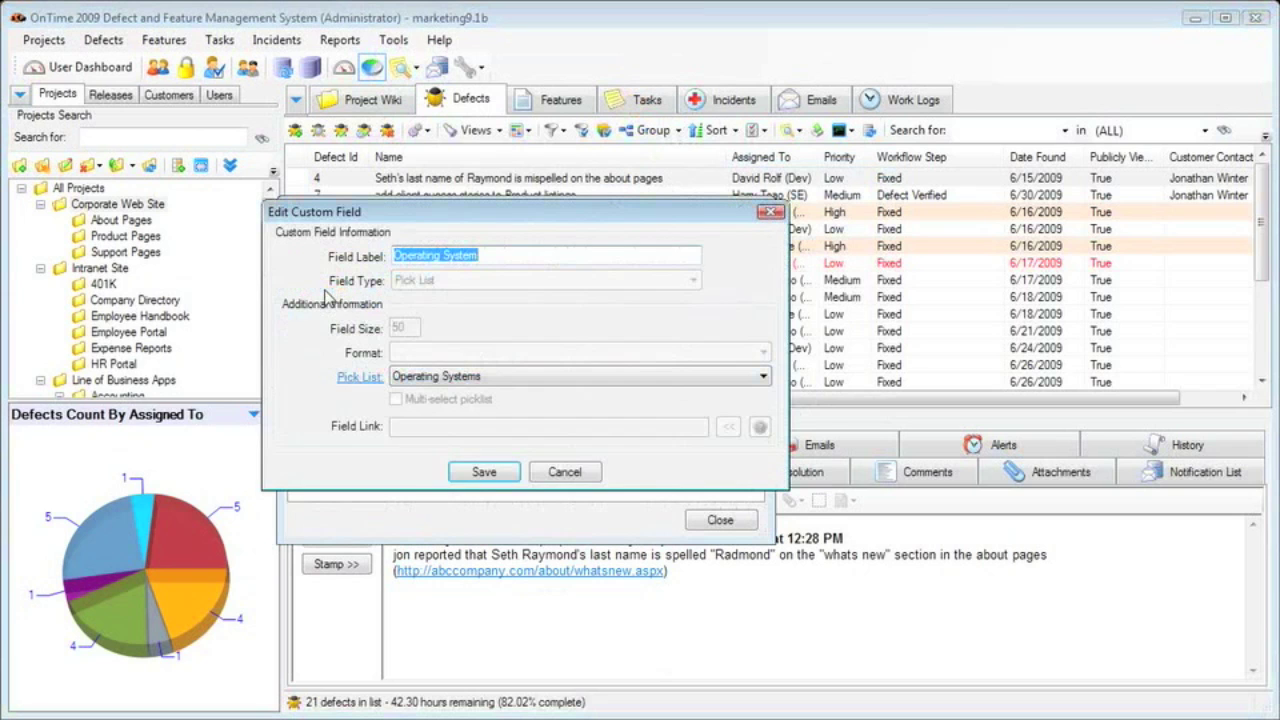
{"action": "left_click", "coordinate": [474, 377]}
{"action": "left_click", "coordinate": [458, 420]}
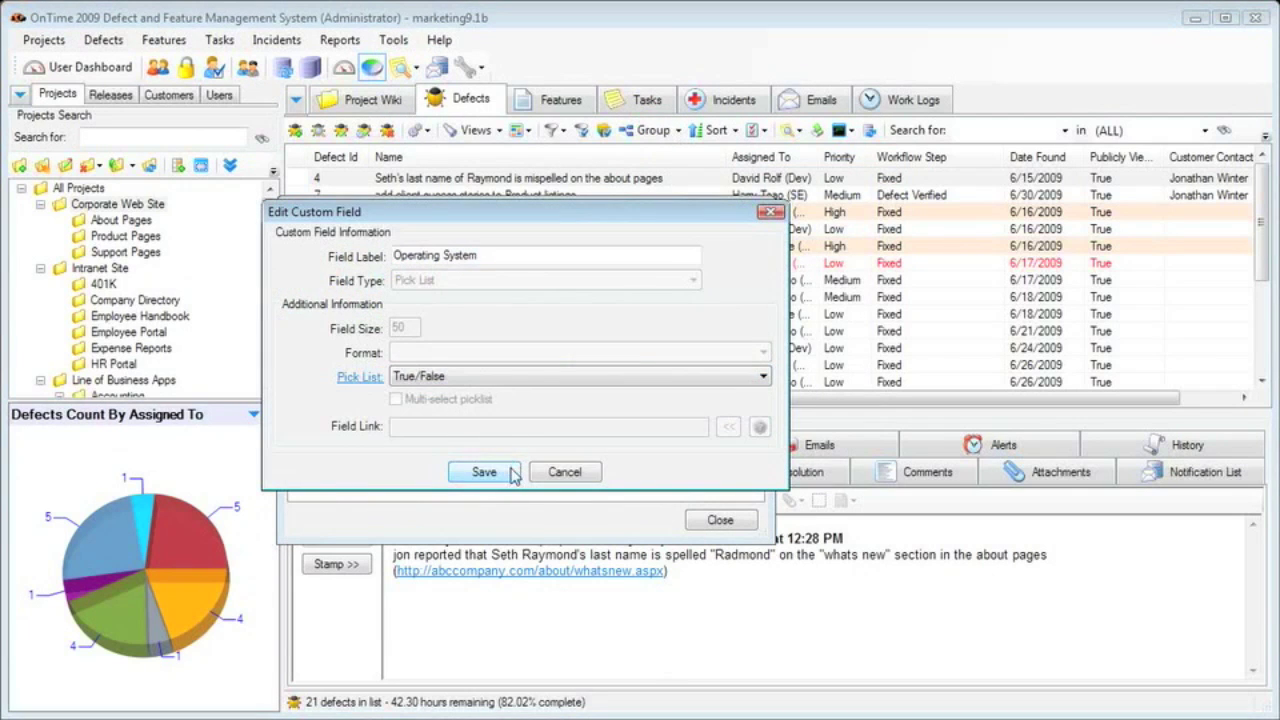
{"action": "left_click", "coordinate": [484, 472]}
{"action": "left_click", "coordinate": [354, 306]}
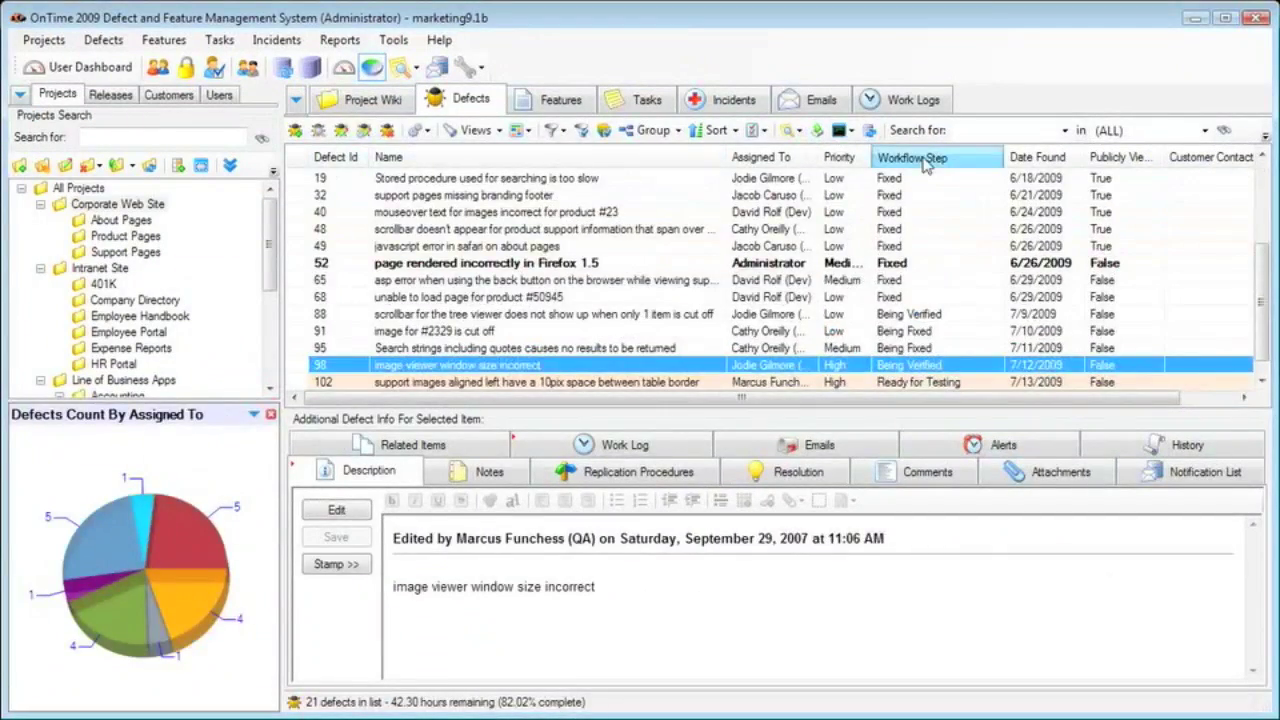
Sort defects by Workflow Step and review defects 7, 91, 102 and 40
{"action": "left_click", "coordinate": [924, 160]}
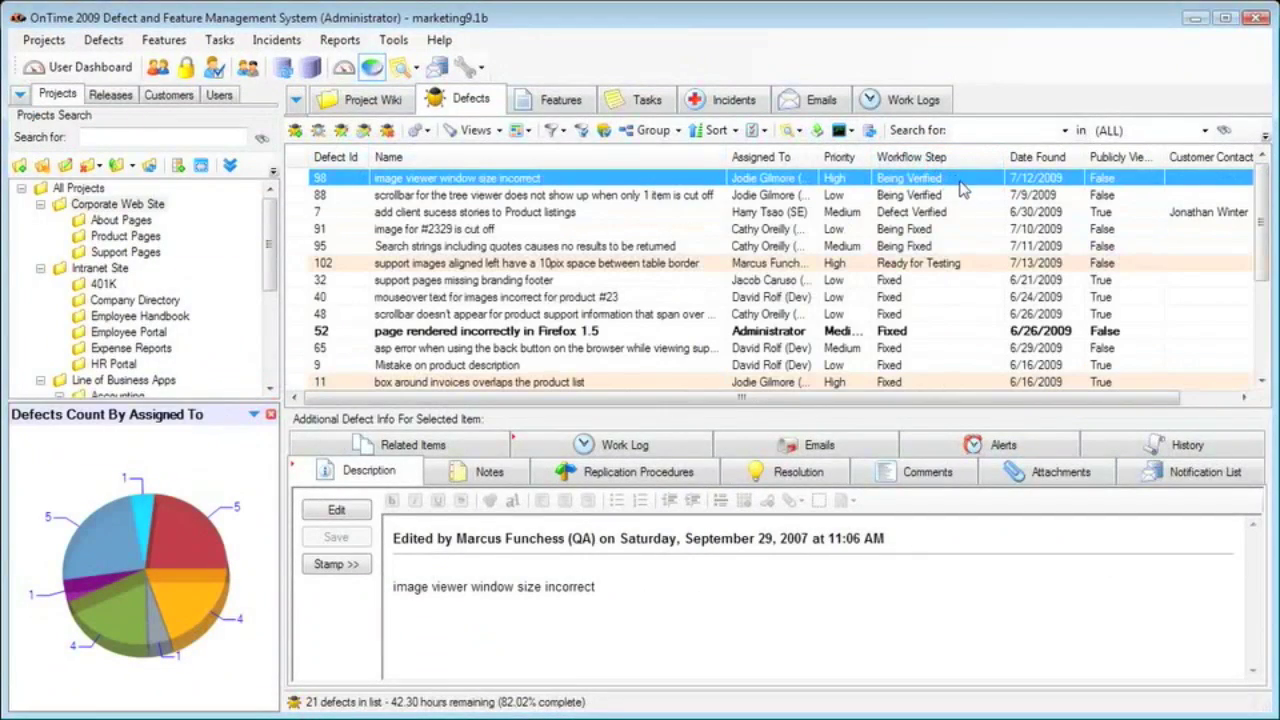
{"action": "left_click", "coordinate": [962, 213]}
{"action": "left_click", "coordinate": [973, 230]}
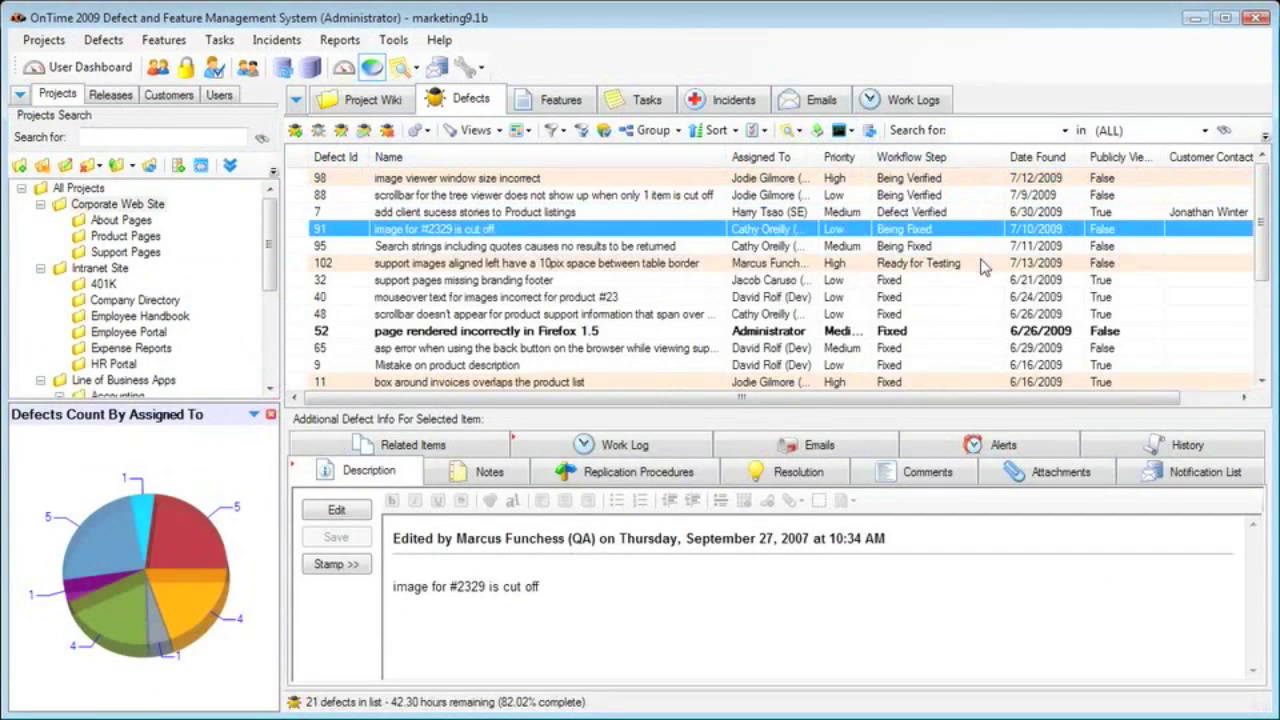
{"action": "left_click", "coordinate": [982, 263]}
{"action": "left_click", "coordinate": [983, 298]}
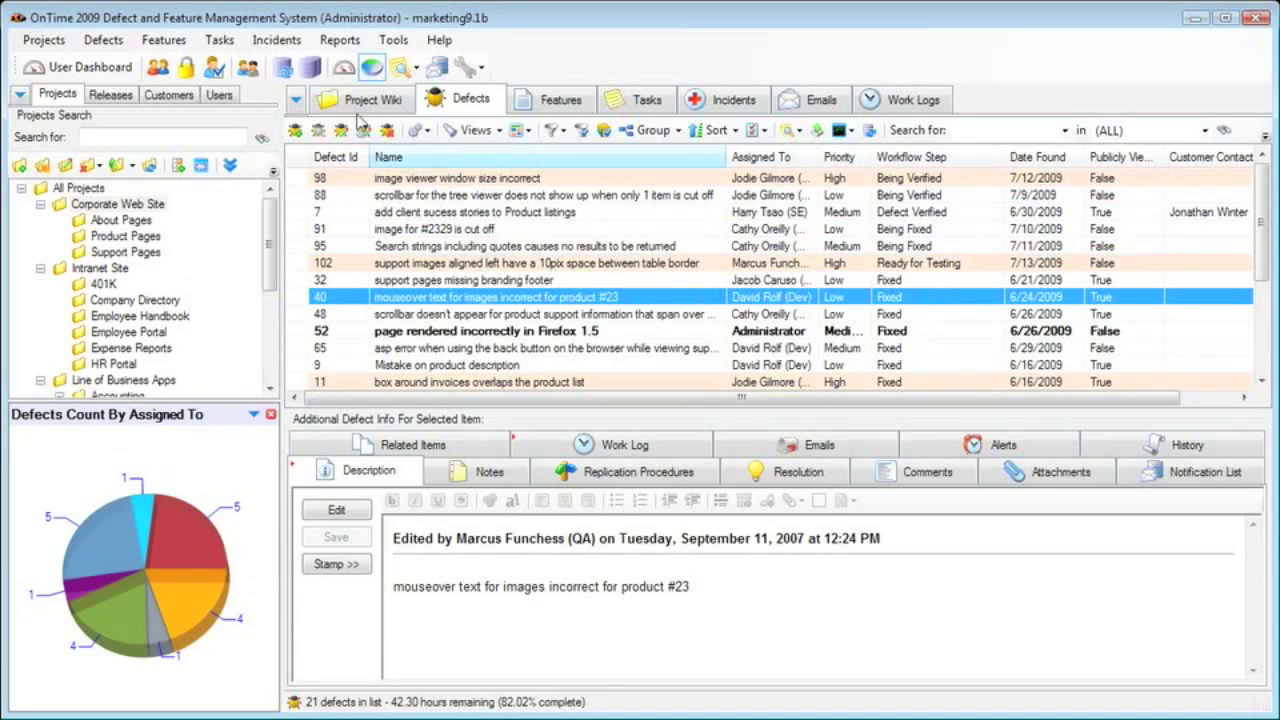
Open the Defect Workflow in the workflow manager and select its Fixed step
{"action": "left_click", "coordinate": [276, 40]}
{"action": "left_click", "coordinate": [365, 340]}
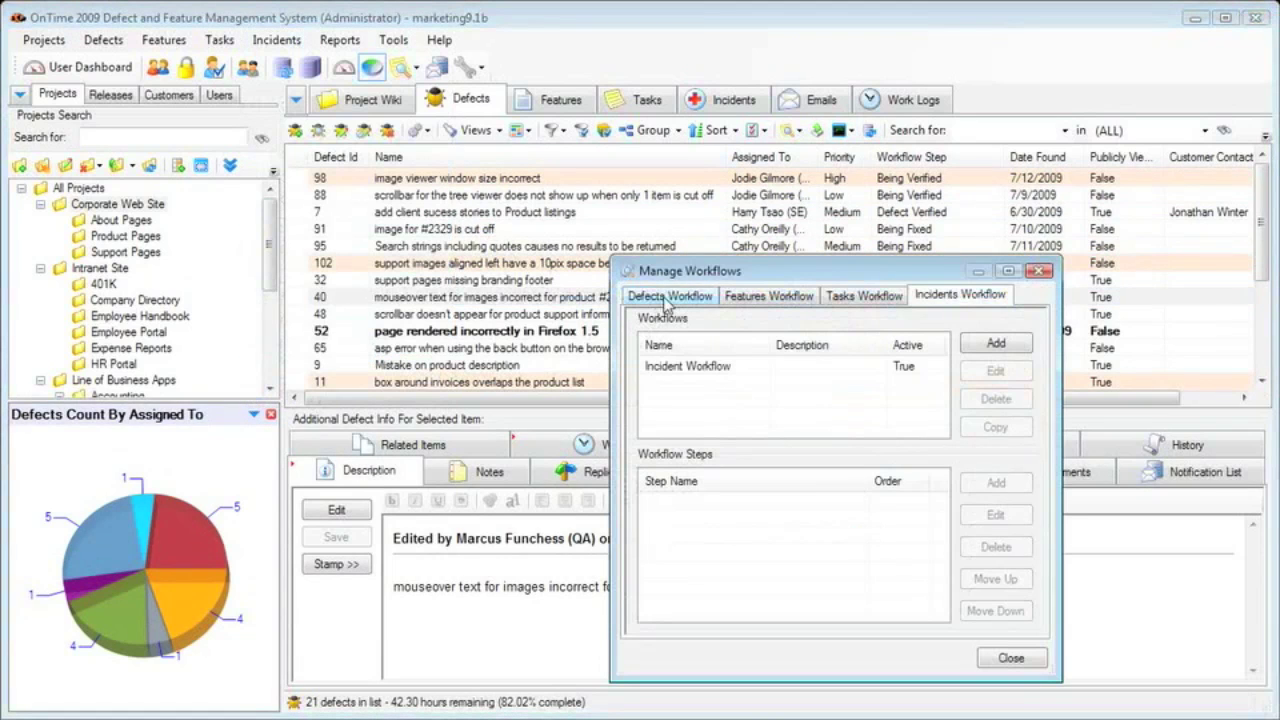
{"action": "left_click", "coordinate": [668, 302]}
{"action": "left_click_drag", "start_coordinate": [726, 272], "coordinate": [414, 187]}
{"action": "left_click", "coordinate": [418, 285]}
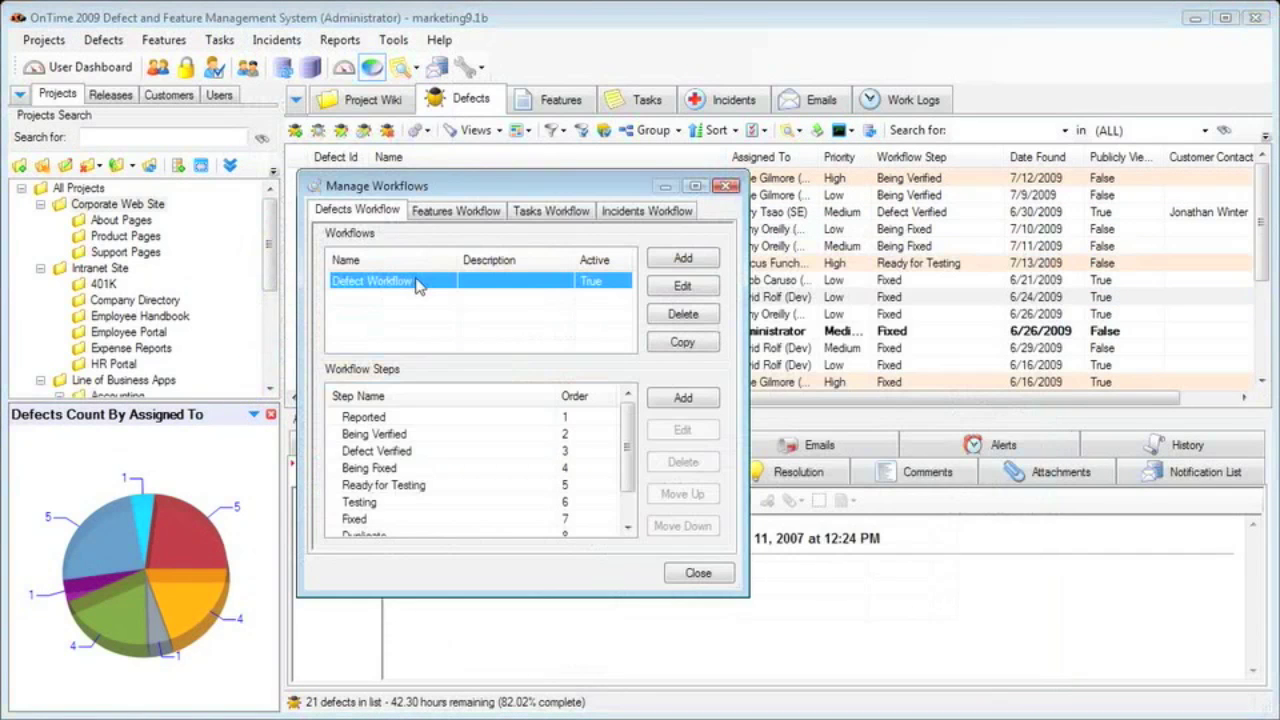
{"action": "left_click", "coordinate": [432, 436]}
{"action": "left_click", "coordinate": [462, 458]}
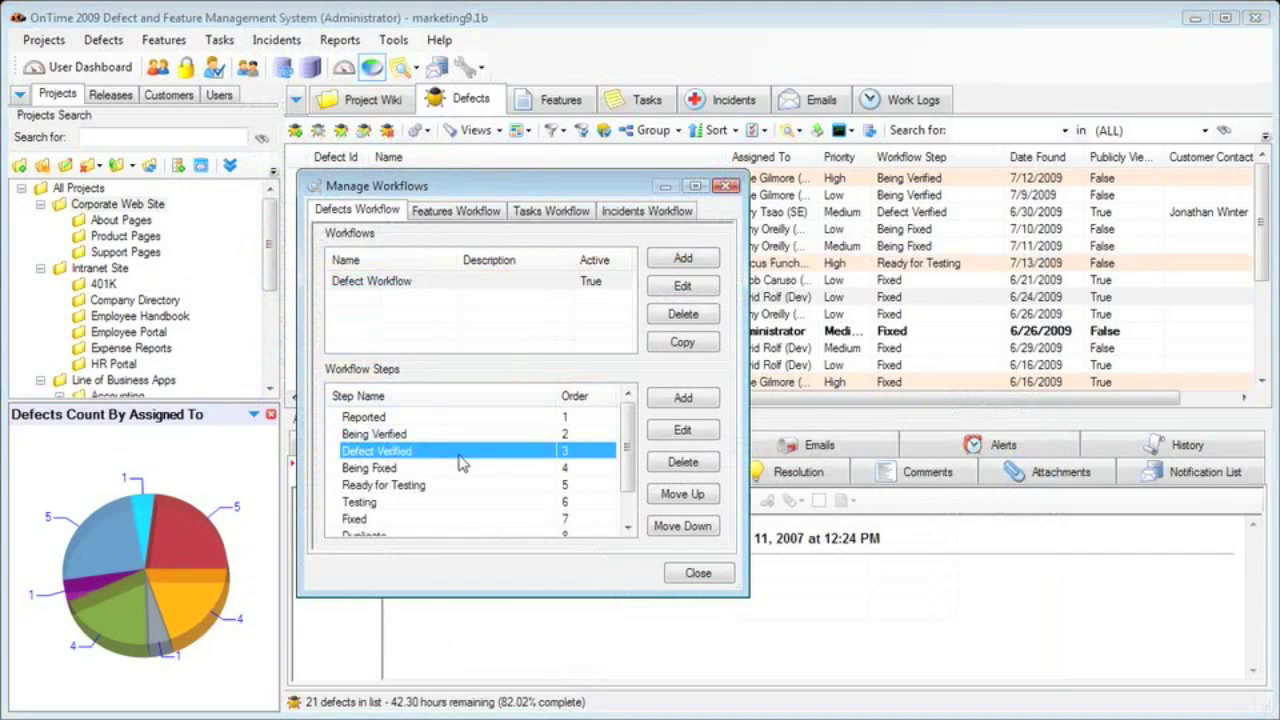
{"action": "left_click", "coordinate": [483, 487]}
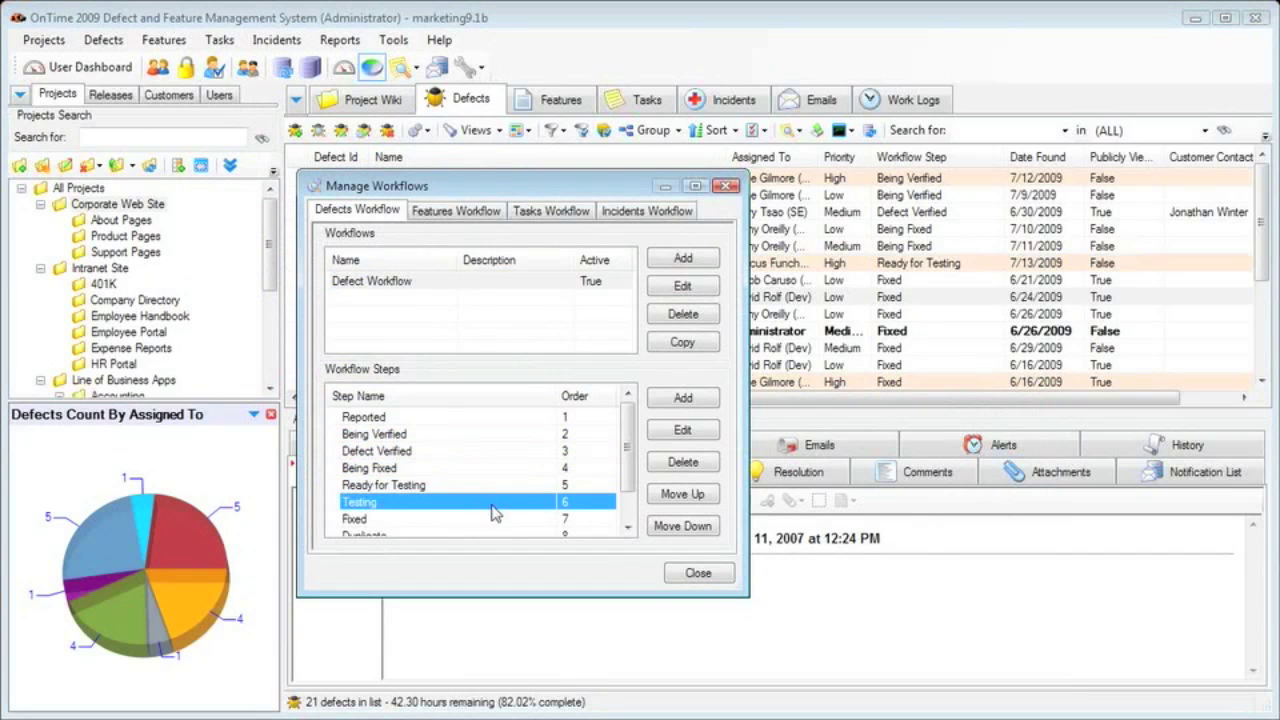
{"action": "left_click", "coordinate": [493, 520]}
Make the Fixed step also set Date Fixed and Project, reviewing its template and next steps
{"action": "left_click", "coordinate": [682, 430]}
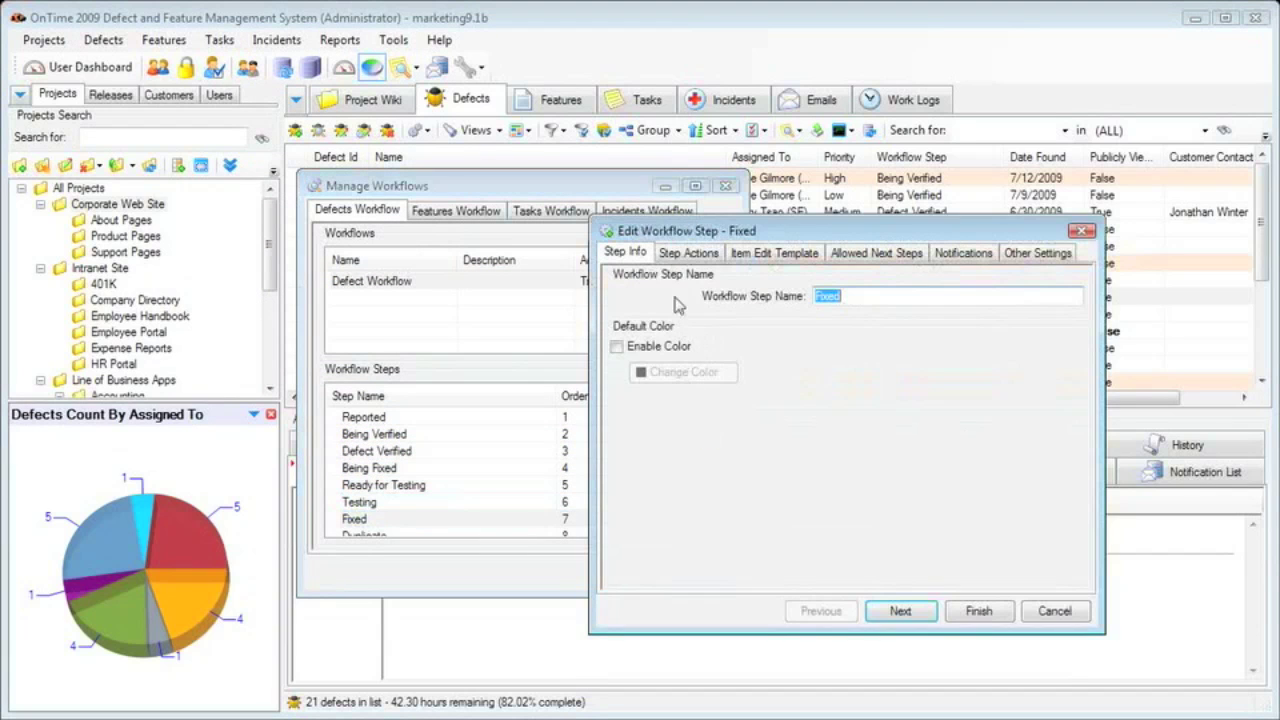
{"action": "left_click", "coordinate": [698, 256]}
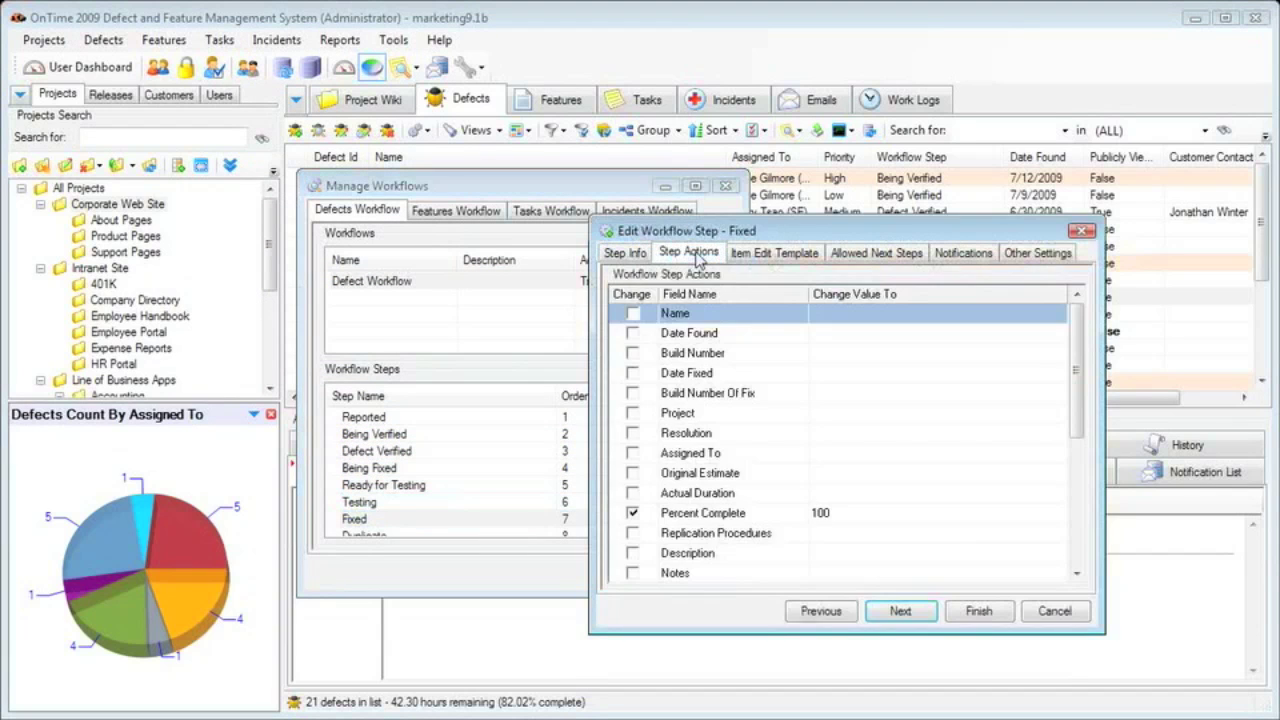
{"action": "left_click", "coordinate": [632, 373]}
{"action": "left_click", "coordinate": [632, 413]}
{"action": "left_click", "coordinate": [768, 254]}
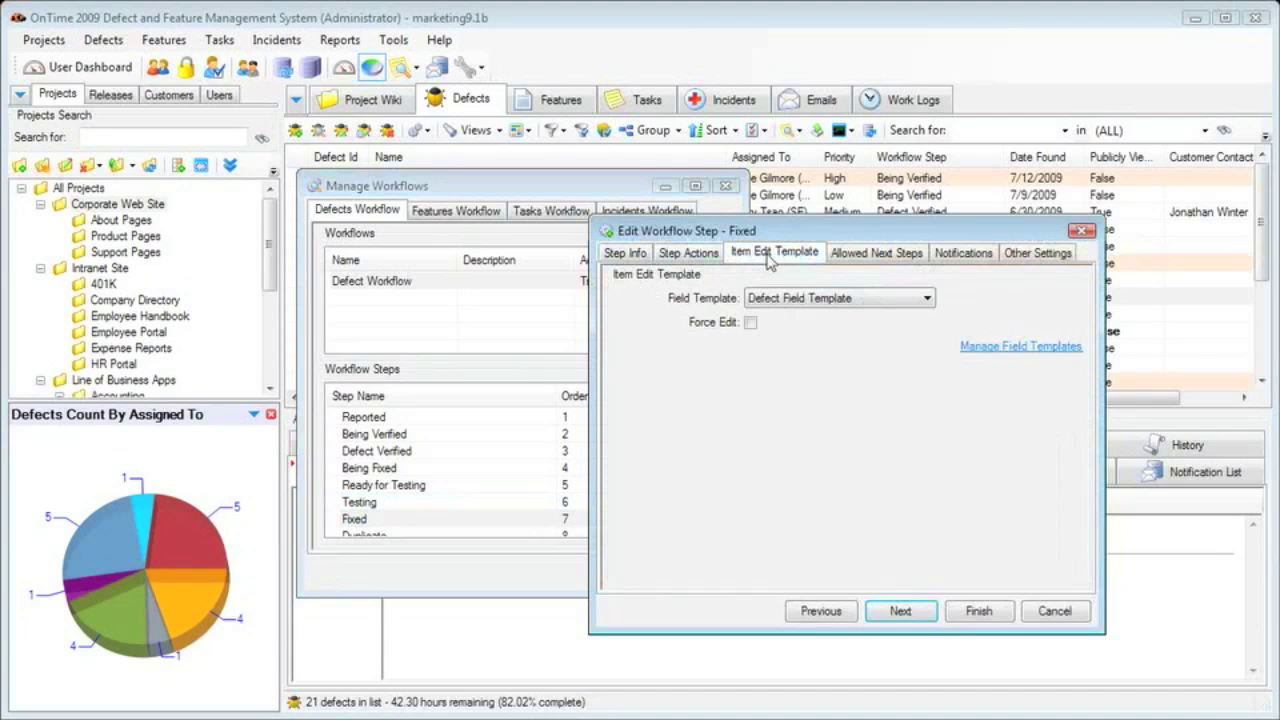
{"action": "left_click", "coordinate": [876, 307]}
{"action": "left_click", "coordinate": [884, 256]}
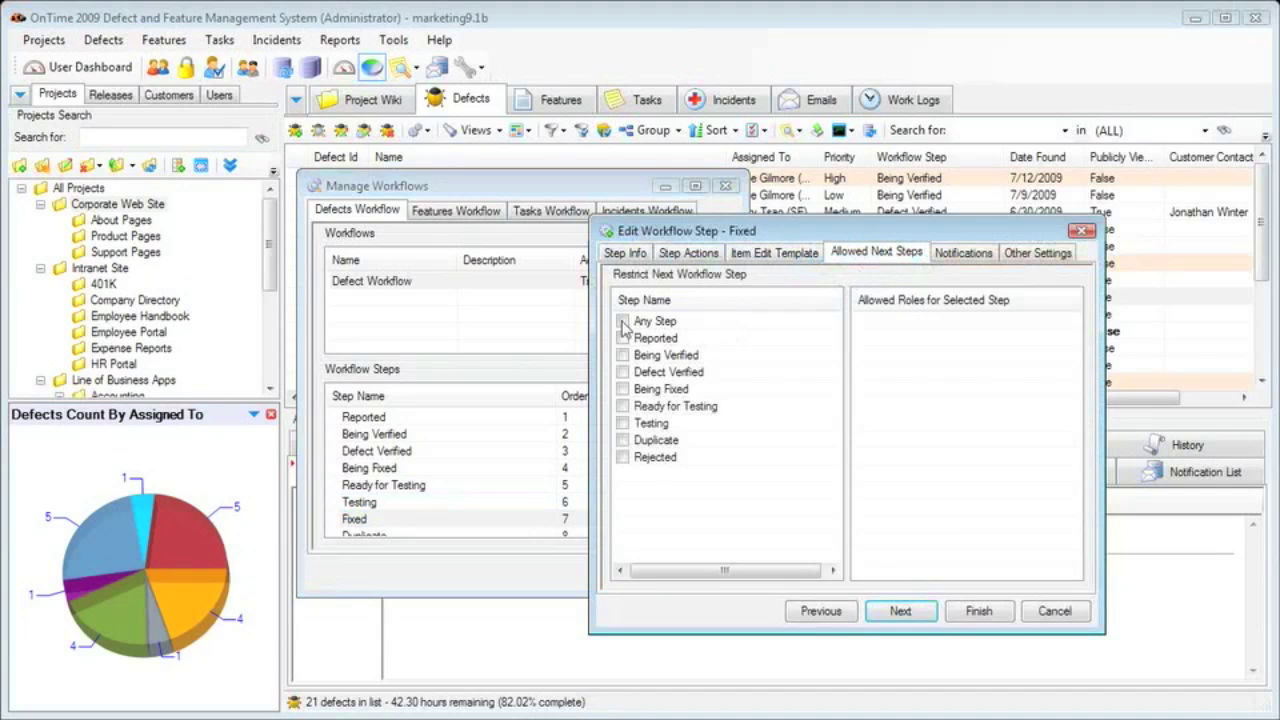
{"action": "left_click", "coordinate": [623, 441]}
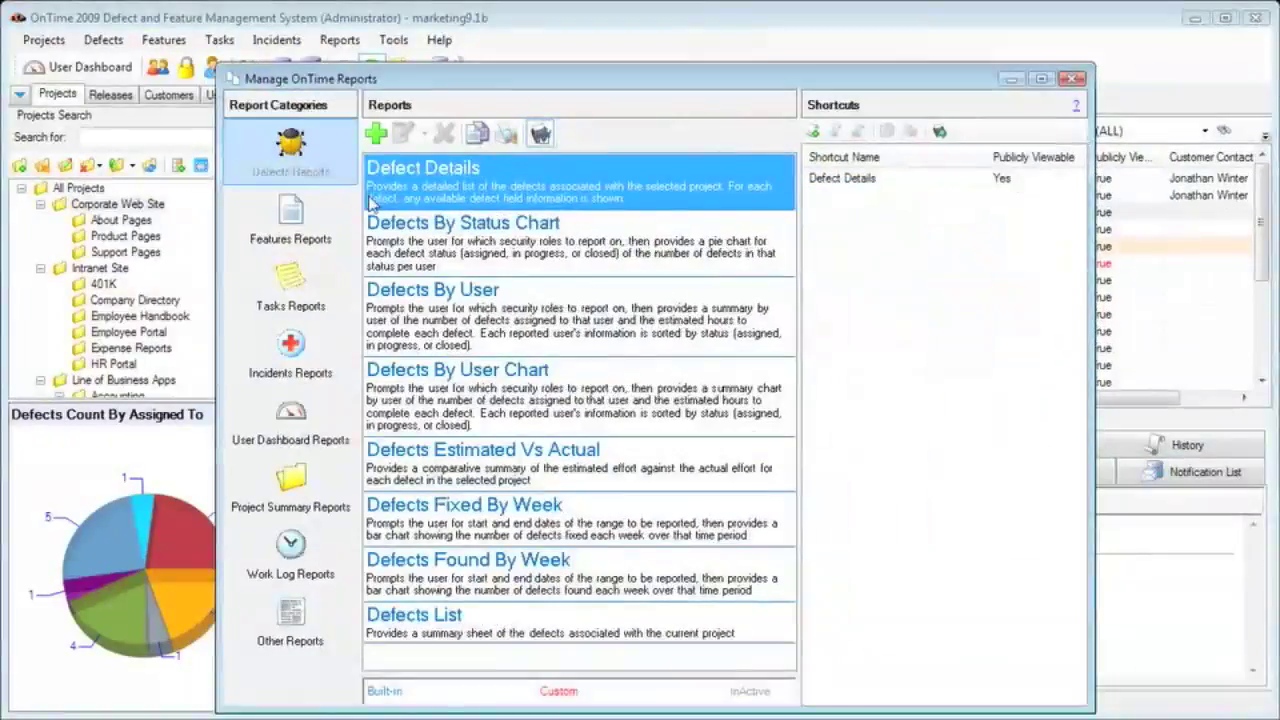
Browse the Features, Tasks and Incidents report groups, previewing Incidents By User, Incidents List and Incidents Reported By Day
{"action": "left_click", "coordinate": [335, 220]}
{"action": "left_click", "coordinate": [306, 284]}
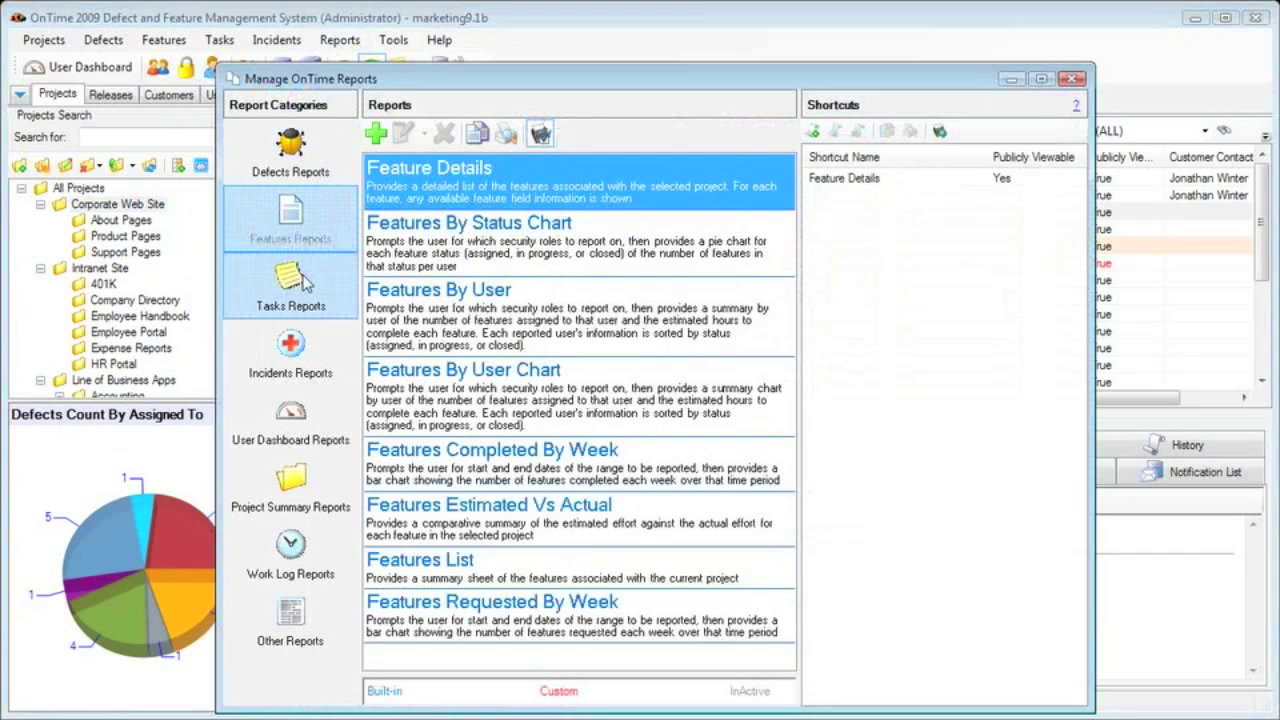
{"action": "left_click", "coordinate": [296, 344]}
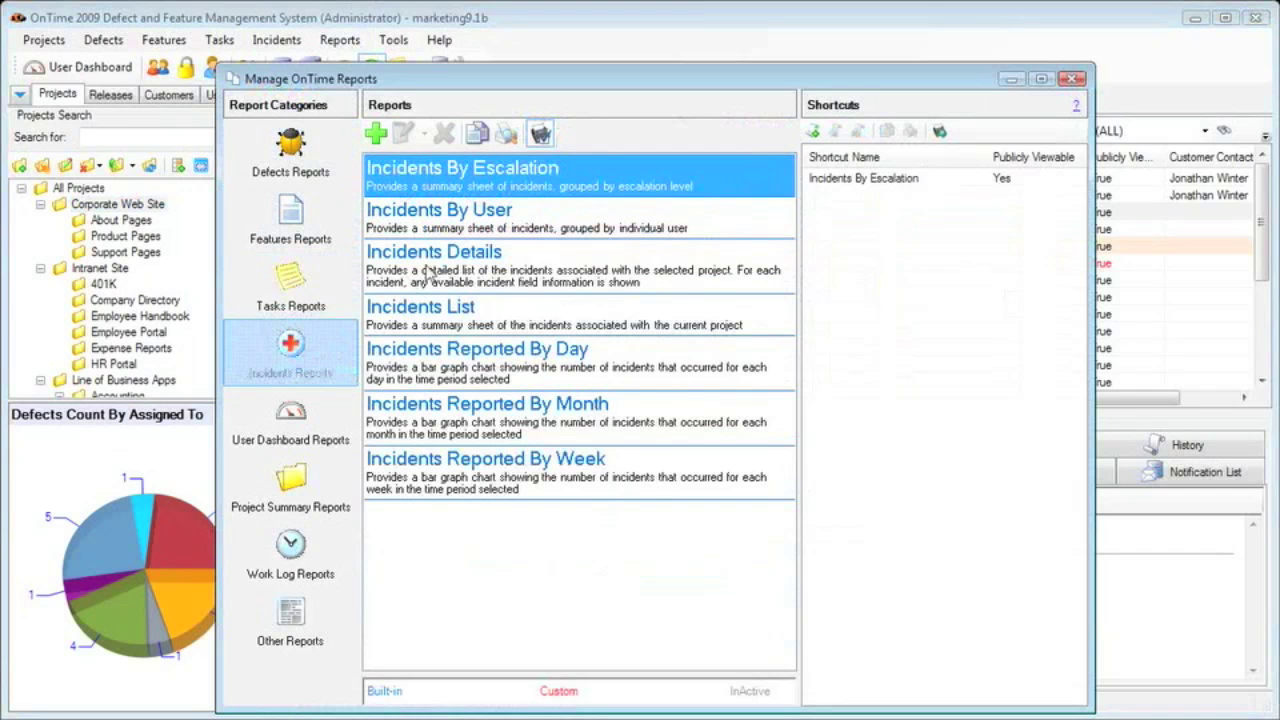
{"action": "left_click", "coordinate": [477, 227]}
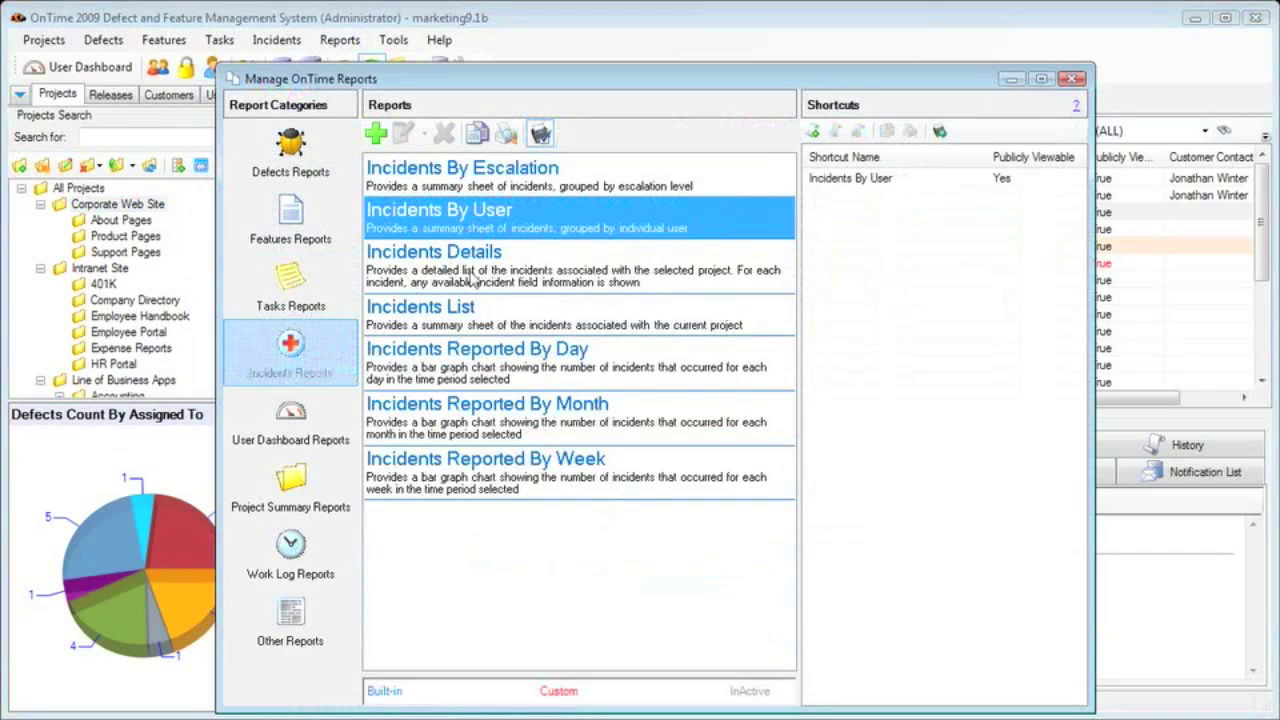
{"action": "left_click", "coordinate": [458, 307]}
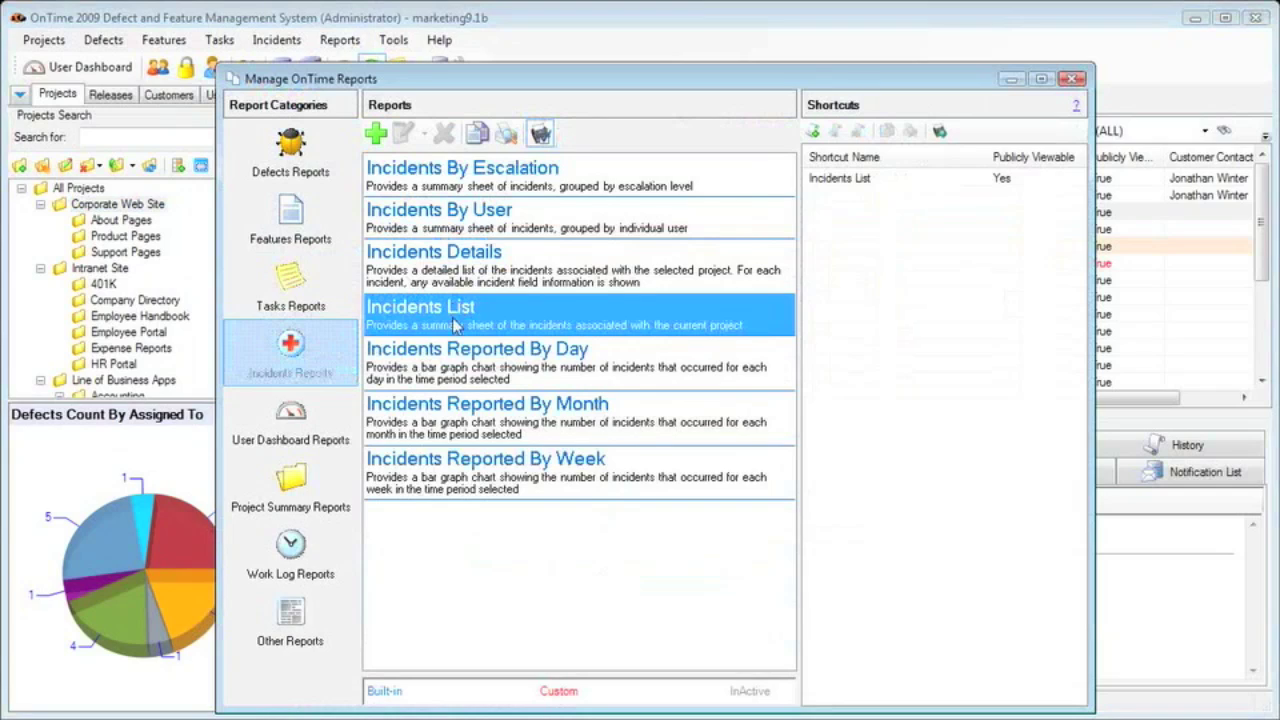
{"action": "left_click", "coordinate": [450, 374]}
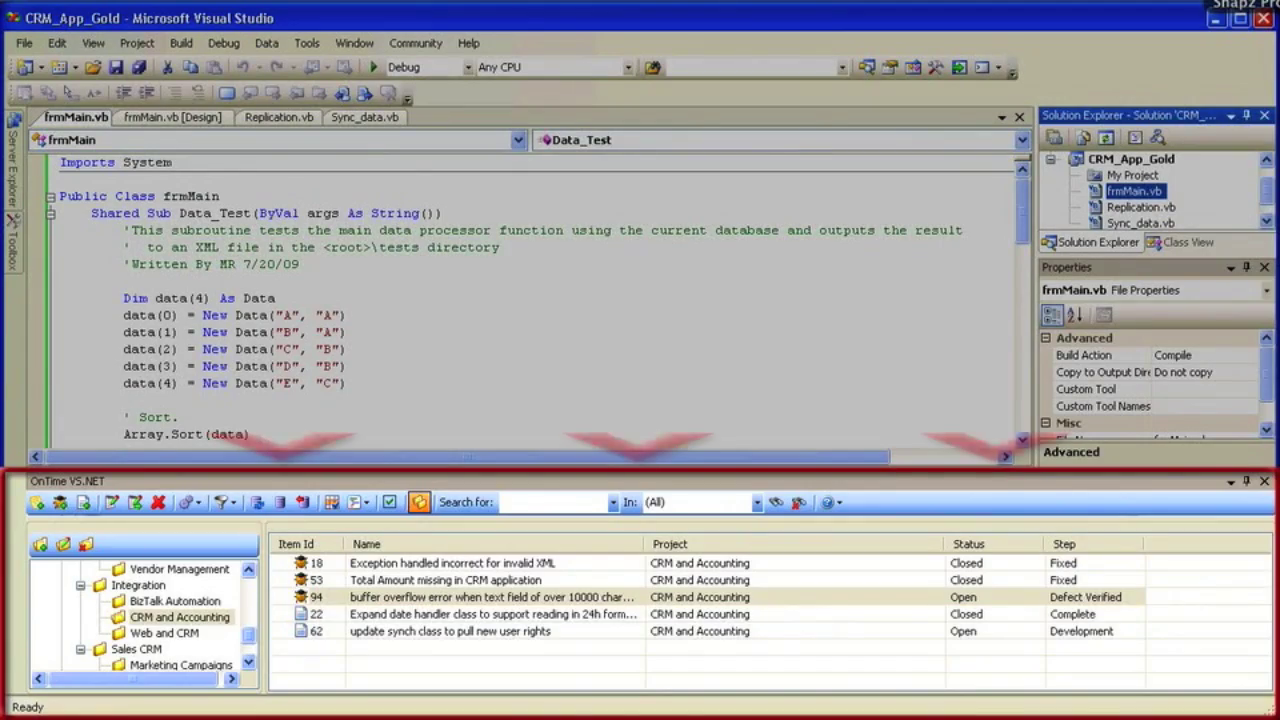
Scroll down the live demo page, then go to Axosoft's Try OnTime Free trial download page
{"action": "scroll", "coordinate": [493, 224], "scroll_direction": "down", "scroll_amount": 3}
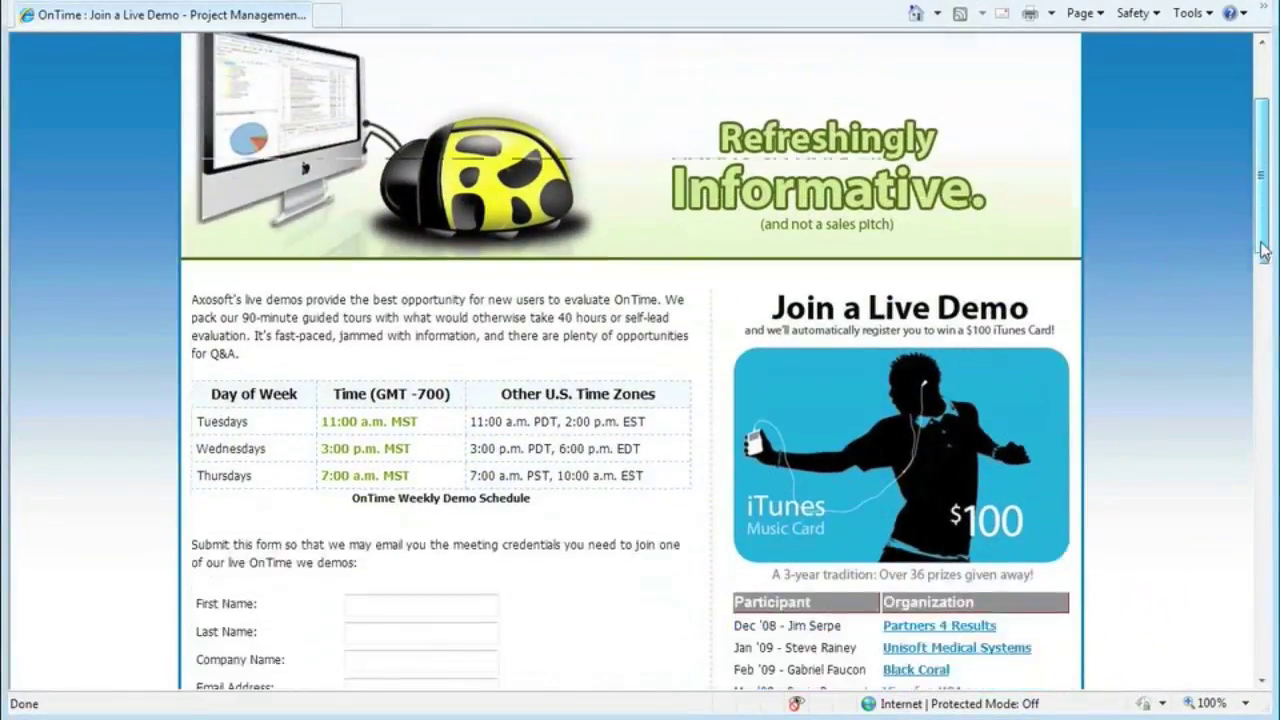
{"action": "scroll", "coordinate": [493, 224], "scroll_direction": "down", "scroll_amount": 5}
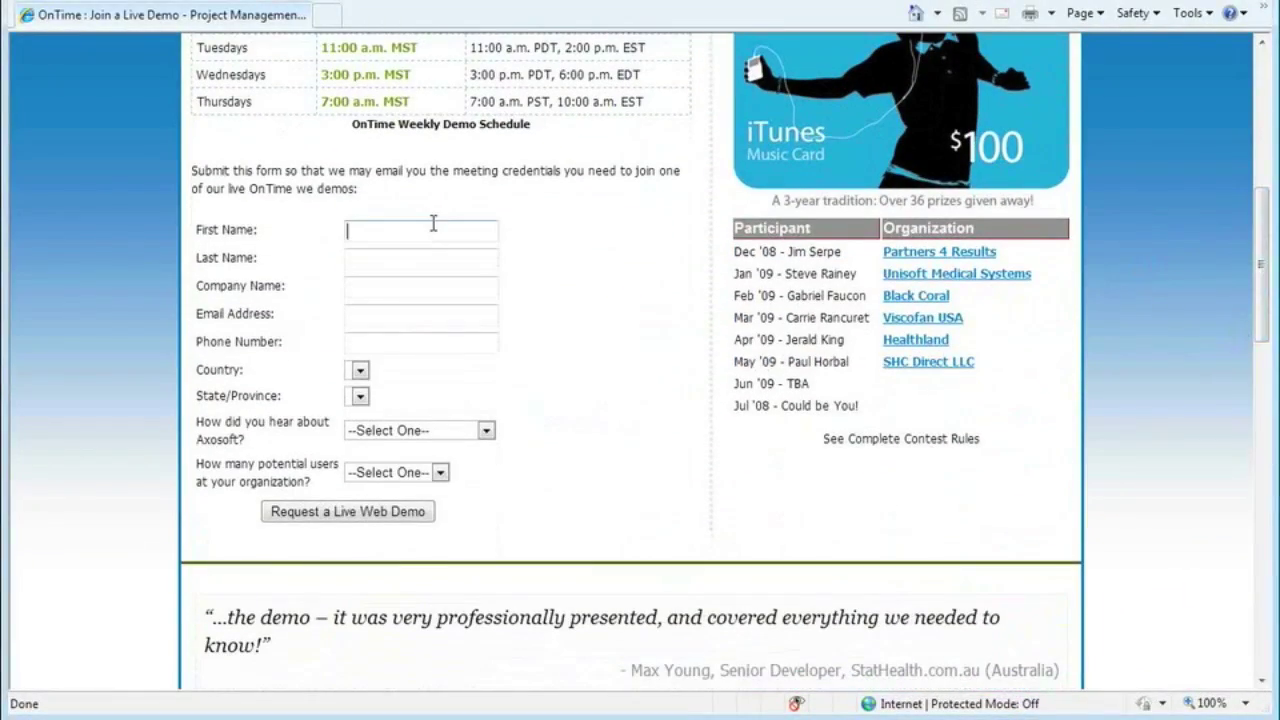
{"action": "type", "text": "Johnoe"}
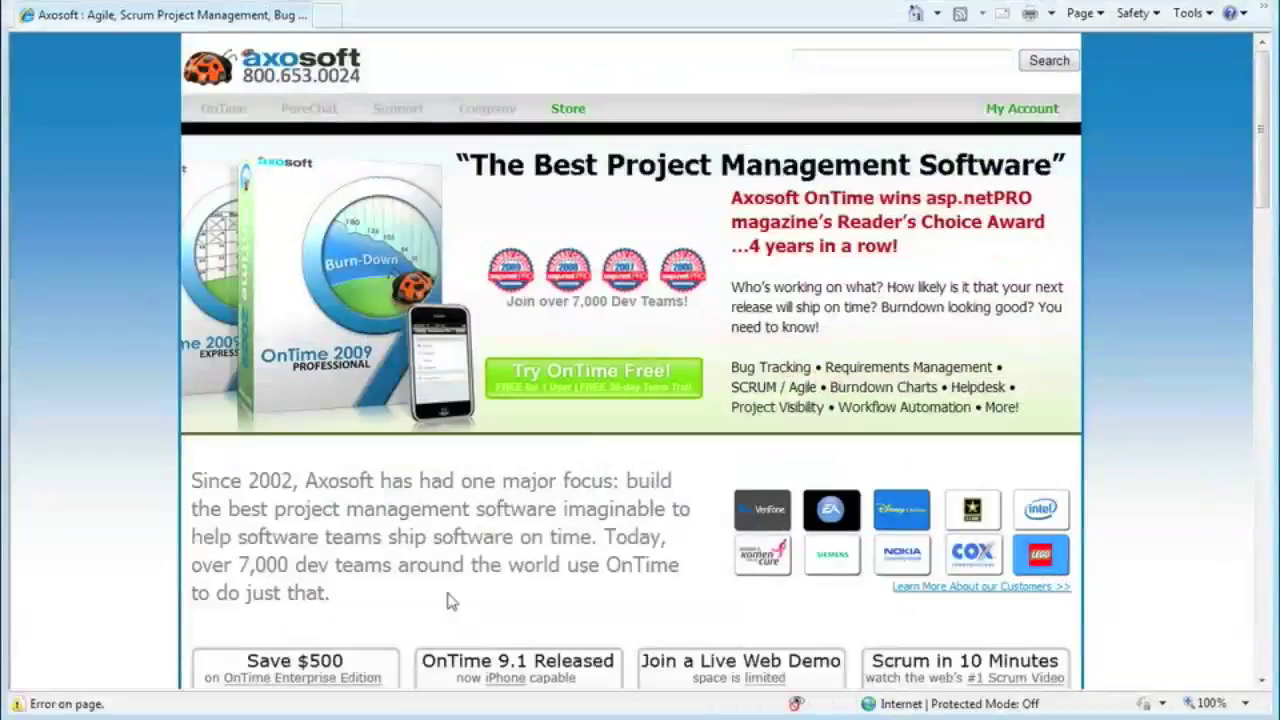
{"action": "left_click", "coordinate": [565, 390]}
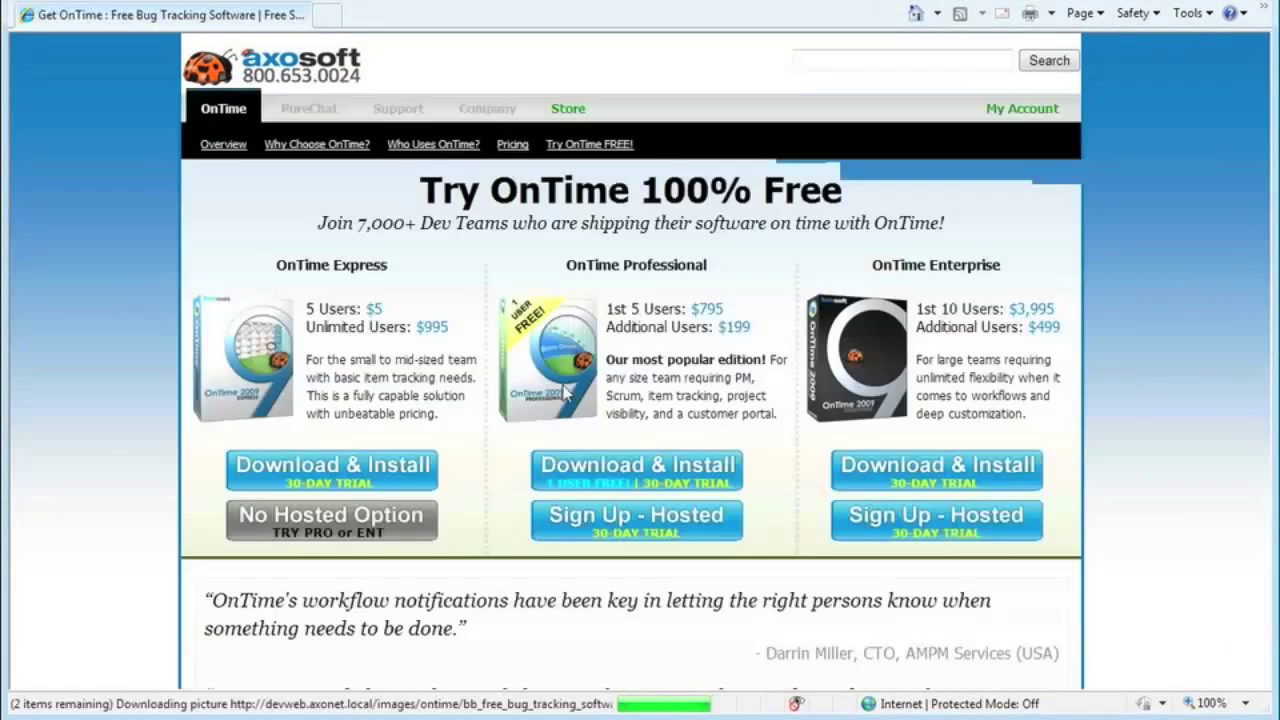